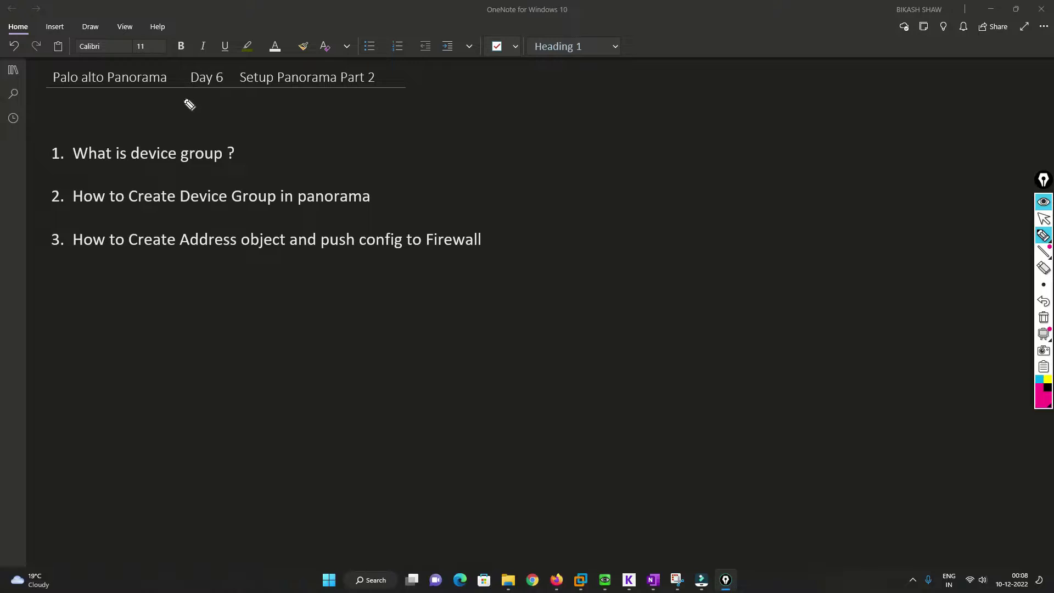
# - Annotate the page title with ticks beneath "Palo alto Panorama" and "Day 6", and underline "Setup Panorama"
pyautogui.moveTo(198, 104); pyautogui.dragTo(222, 95)
pyautogui.moveTo(86, 98)
pyautogui.mouseDown()
pyautogui.moveTo(103, 107)
pyautogui.moveTo(121, 95)
pyautogui.mouseUp()
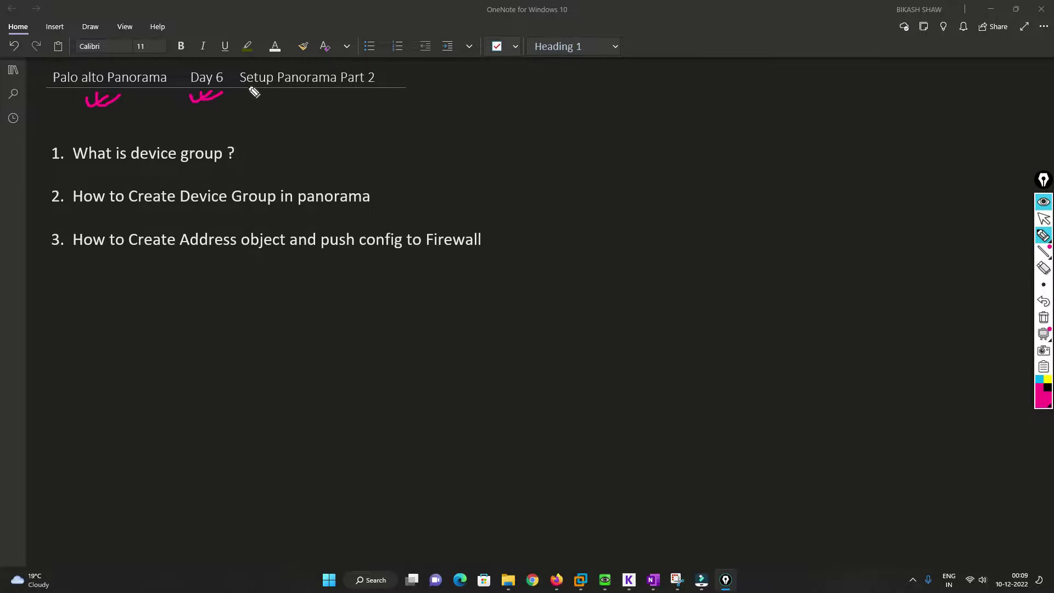
pyautogui.moveTo(238, 88); pyautogui.dragTo(343, 90)
# - Handwrite "Day 5" with a downward arrow above the empty page area, plus a circled "i" labelled "description"
pyautogui.moveTo(645, 53)
pyautogui.mouseDown()
pyautogui.moveTo(649, 71)
pyautogui.moveTo(682, 68)
pyautogui.moveTo(695, 54)
pyautogui.moveTo(696, 90)
pyautogui.moveTo(707, 86)
pyautogui.mouseUp()
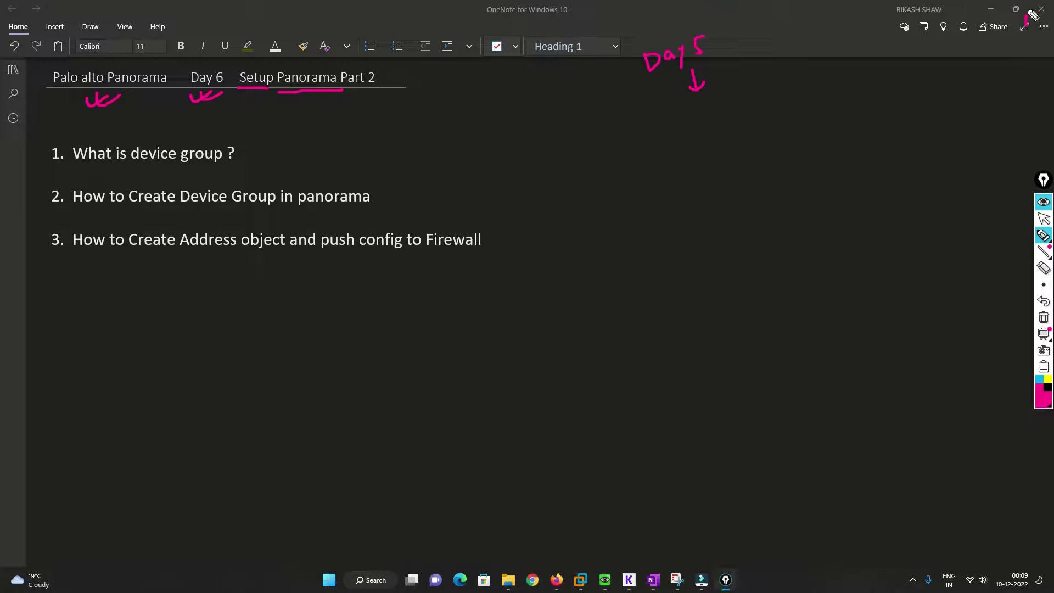
pyautogui.moveTo(1034, 4)
pyautogui.mouseDown()
pyautogui.moveTo(1022, 2)
pyautogui.moveTo(1022, 30)
pyautogui.moveTo(1025, 12)
pyautogui.mouseUp()
pyautogui.moveTo(964, 78)
pyautogui.mouseDown()
pyautogui.moveTo(957, 86)
pyautogui.moveTo(1005, 72)
pyautogui.moveTo(1044, 37)
pyautogui.mouseUp()
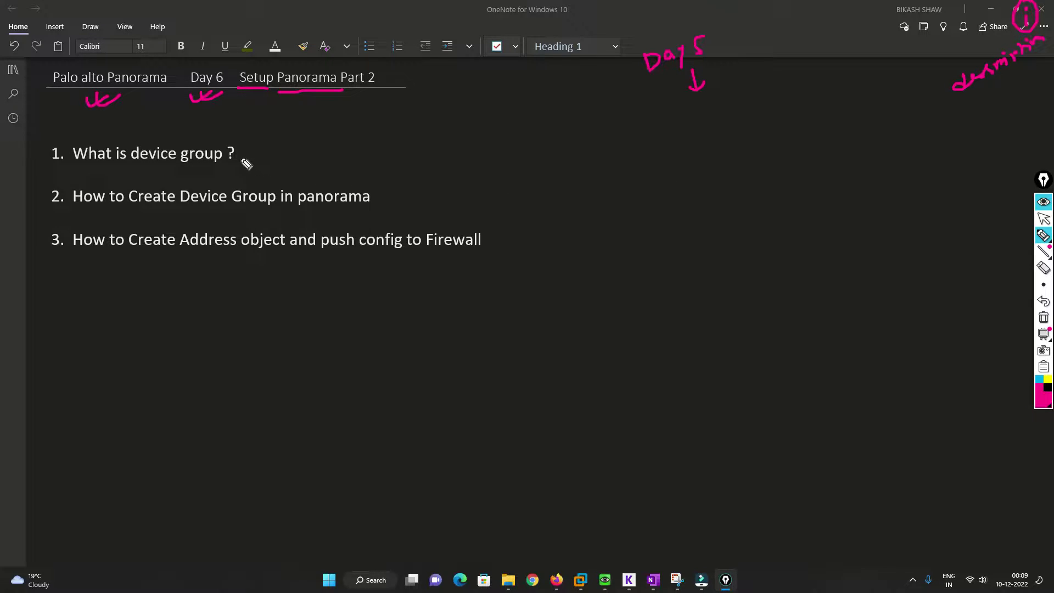
# - Underline the key phrases in the three agenda items and tick the end of the third item
pyautogui.moveTo(128, 167); pyautogui.dragTo(214, 164)
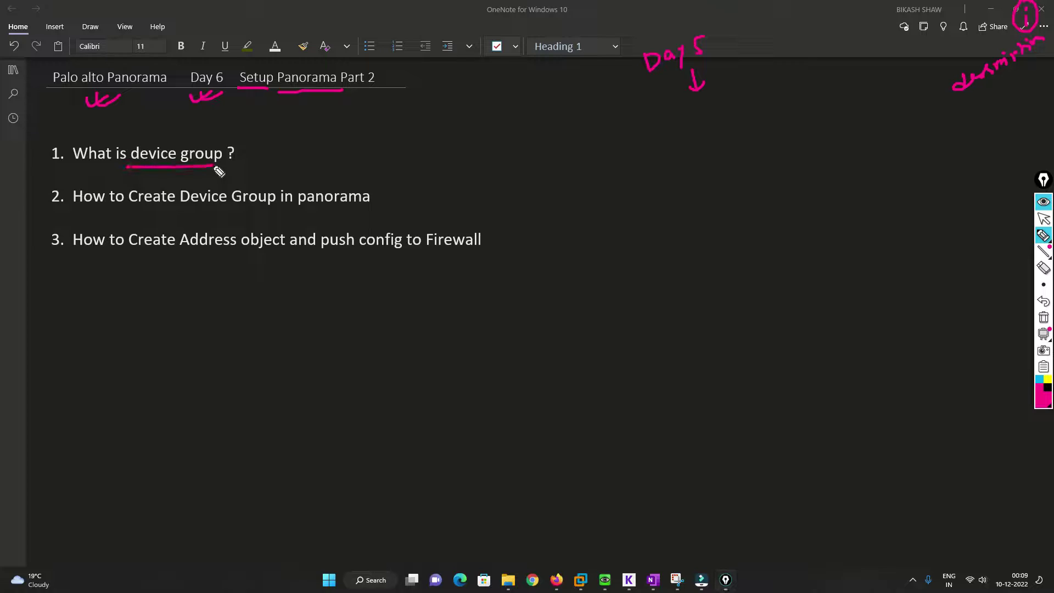
pyautogui.moveTo(134, 208); pyautogui.dragTo(354, 205)
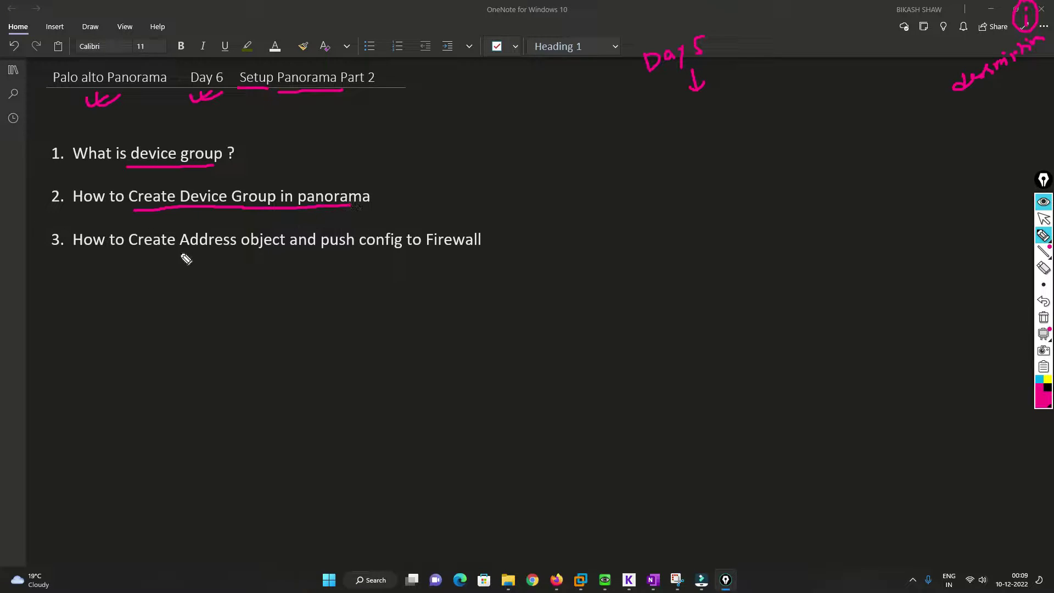
pyautogui.moveTo(132, 253)
pyautogui.mouseDown()
pyautogui.moveTo(496, 252)
pyautogui.moveTo(555, 225)
pyautogui.mouseUp()
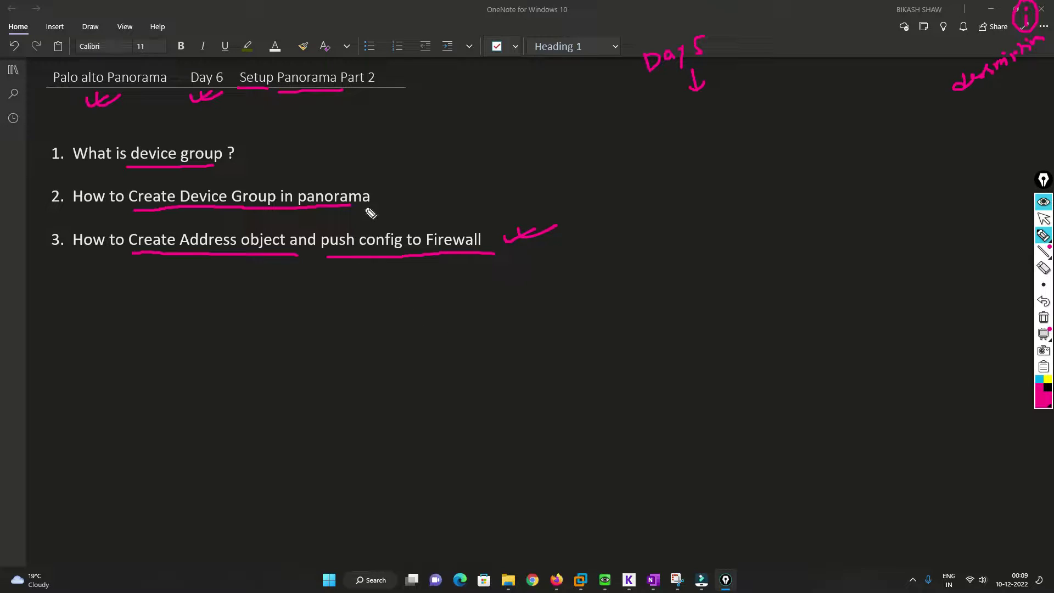
# - Draw an arrow from "Panorama" in the title to a short handwritten note and tick "What is device group ?"
pyautogui.moveTo(311, 95)
pyautogui.mouseDown()
pyautogui.moveTo(317, 123)
pyautogui.moveTo(324, 114)
pyautogui.moveTo(319, 147)
pyautogui.moveTo(358, 155)
pyautogui.moveTo(369, 137)
pyautogui.moveTo(338, 159)
pyautogui.mouseUp()
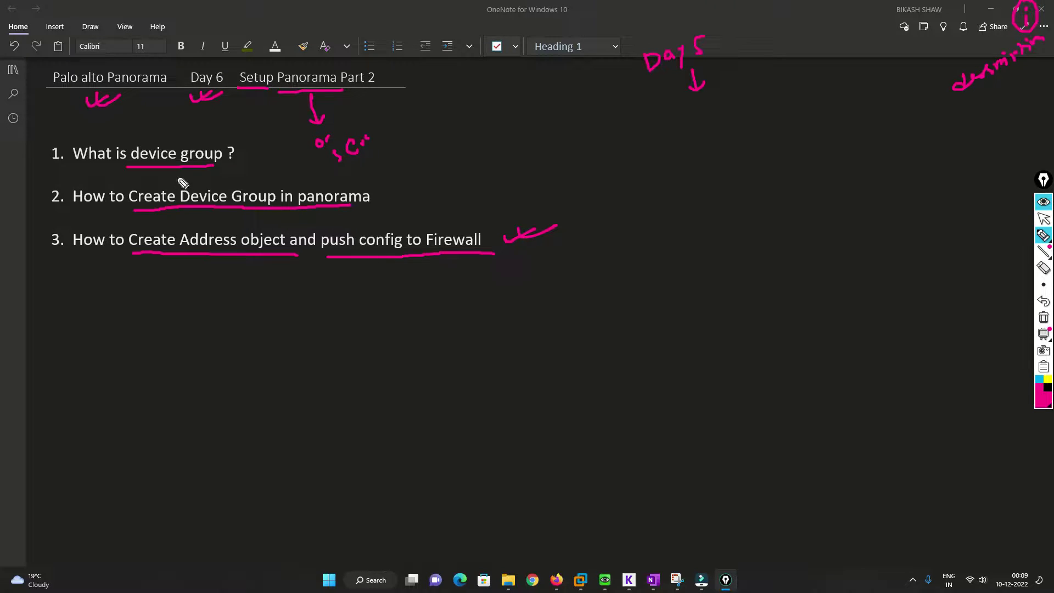
pyautogui.moveTo(231, 160); pyautogui.dragTo(274, 156)
pyautogui.moveTo(386, 133); pyautogui.dragTo(419, 119)
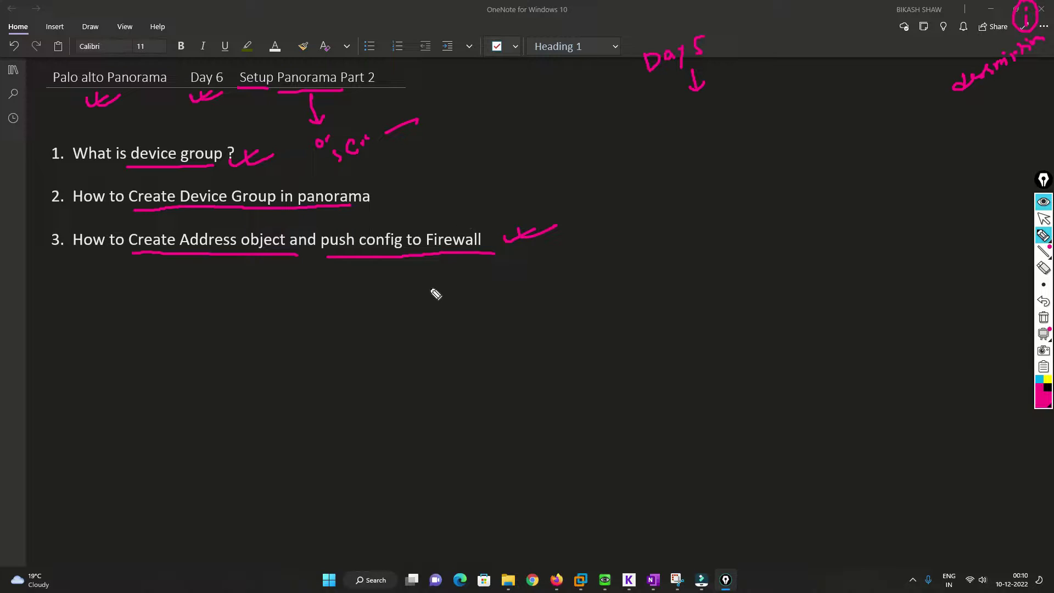
# - Handwrite "end" beneath "push config to Firewall", with a downward arrow above it and another below it
pyautogui.moveTo(427, 269)
pyautogui.mouseDown()
pyautogui.moveTo(432, 301)
pyautogui.moveTo(440, 289)
pyautogui.mouseUp()
pyautogui.click(425, 342)
pyautogui.moveTo(441, 338)
pyautogui.mouseDown()
pyautogui.moveTo(464, 322)
pyautogui.moveTo(473, 337)
pyautogui.moveTo(463, 362)
pyautogui.mouseUp()
pyautogui.moveTo(456, 354); pyautogui.dragTo(469, 355)
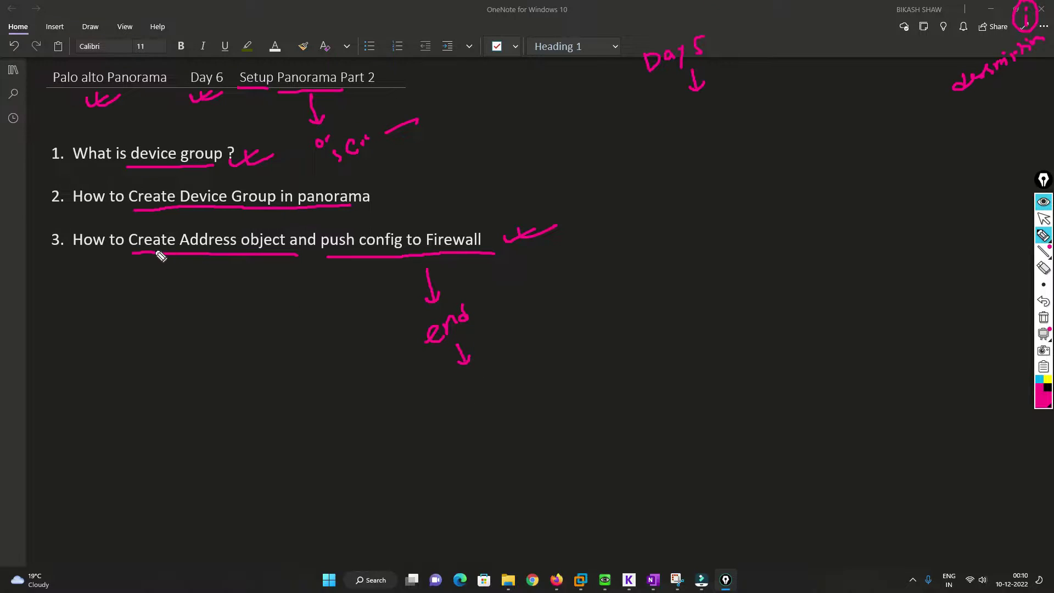
# - Add ticks above "device group", "Address" and "Device Group" in the agenda items
pyautogui.moveTo(135, 131)
pyautogui.mouseDown()
pyautogui.moveTo(164, 137)
pyautogui.moveTo(177, 127)
pyautogui.mouseUp()
pyautogui.moveTo(209, 226); pyautogui.dragTo(228, 222)
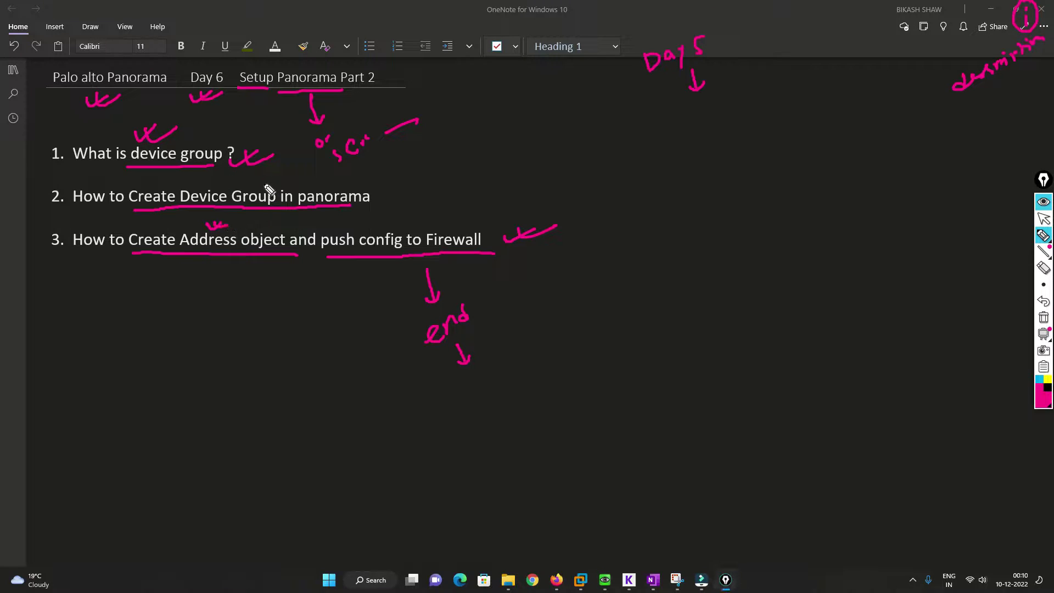
pyautogui.moveTo(261, 183); pyautogui.dragTo(296, 171)
# - Handwrite "Practical" beneath the "end" note and continue with an arrow to another short note
pyautogui.moveTo(468, 397); pyautogui.dragTo(523, 362)
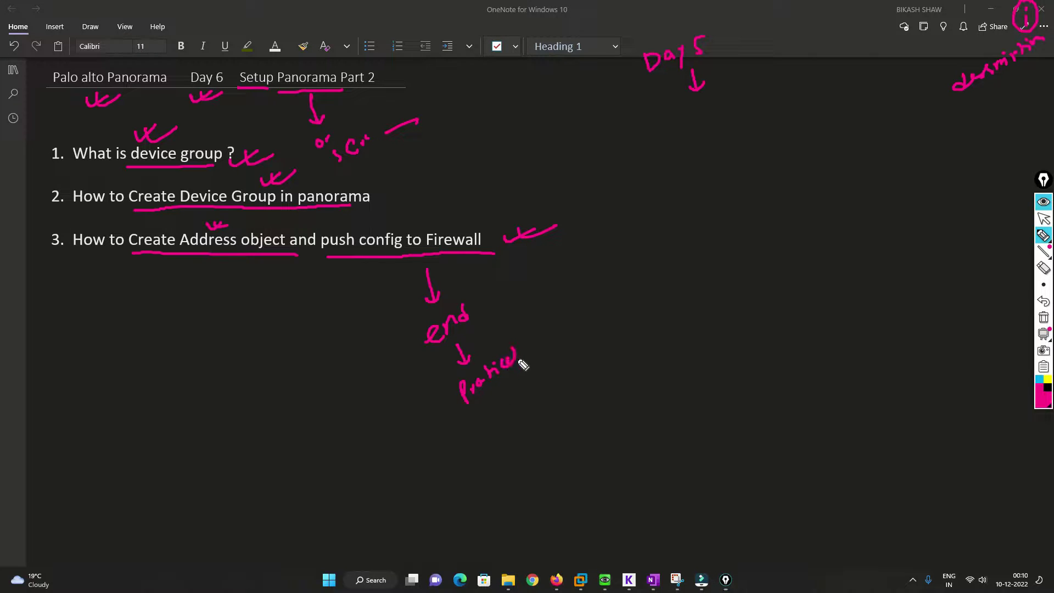
pyautogui.click(497, 391)
pyautogui.moveTo(504, 401)
pyautogui.mouseDown()
pyautogui.moveTo(505, 439)
pyautogui.moveTo(534, 409)
pyautogui.mouseUp()
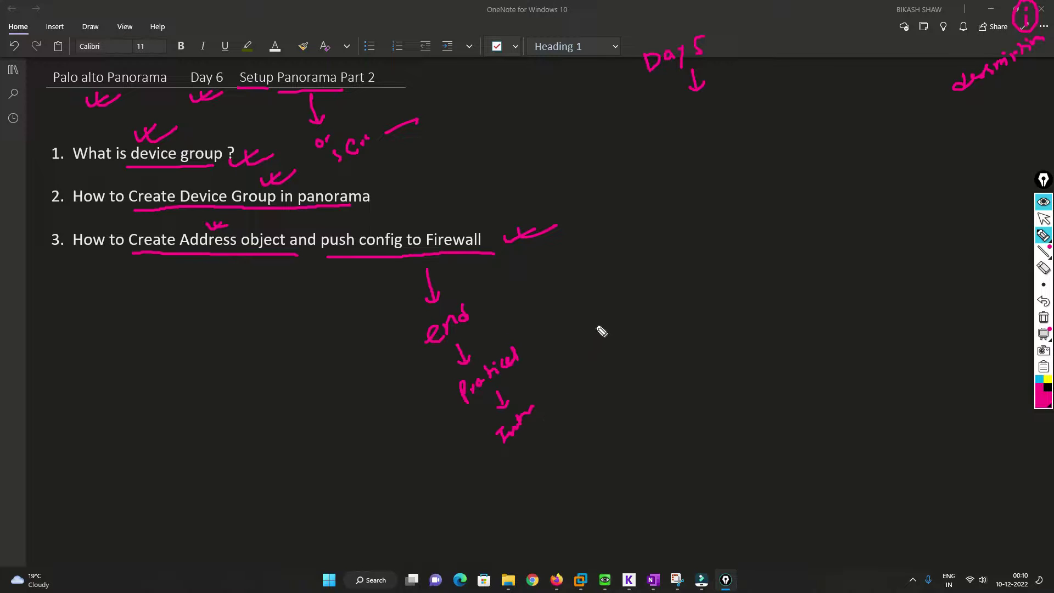
pyautogui.moveTo(567, 355)
pyautogui.mouseDown()
pyautogui.moveTo(569, 337)
pyautogui.moveTo(608, 344)
pyautogui.moveTo(607, 371)
pyautogui.moveTo(617, 368)
pyautogui.mouseUp()
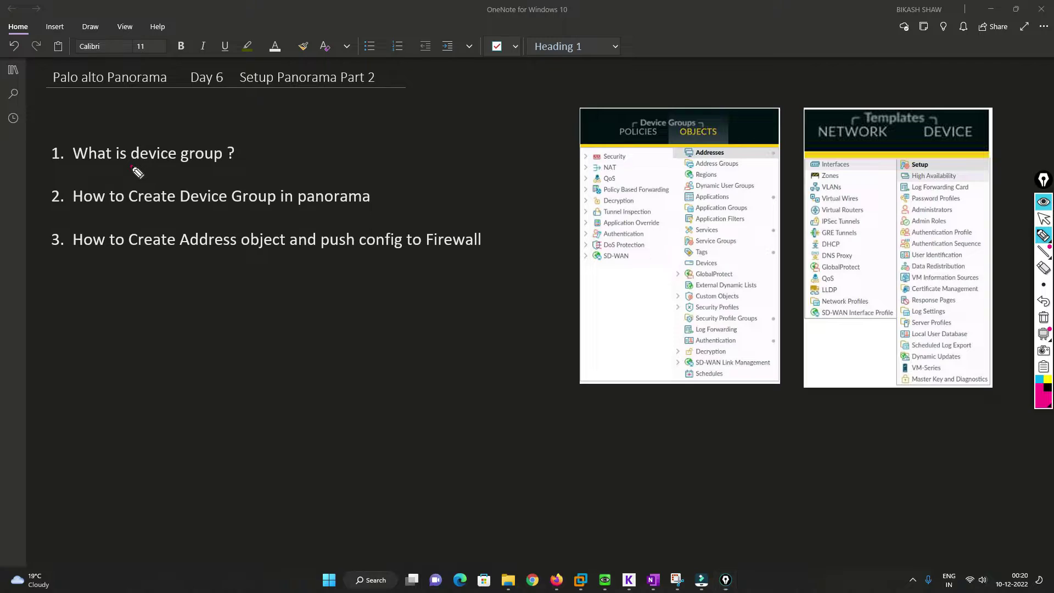
# - Underline "device group ?" in the first item, then tick both menu images and underline their "Device Groups" and "Templates" headings
pyautogui.moveTo(133, 167); pyautogui.dragTo(230, 167)
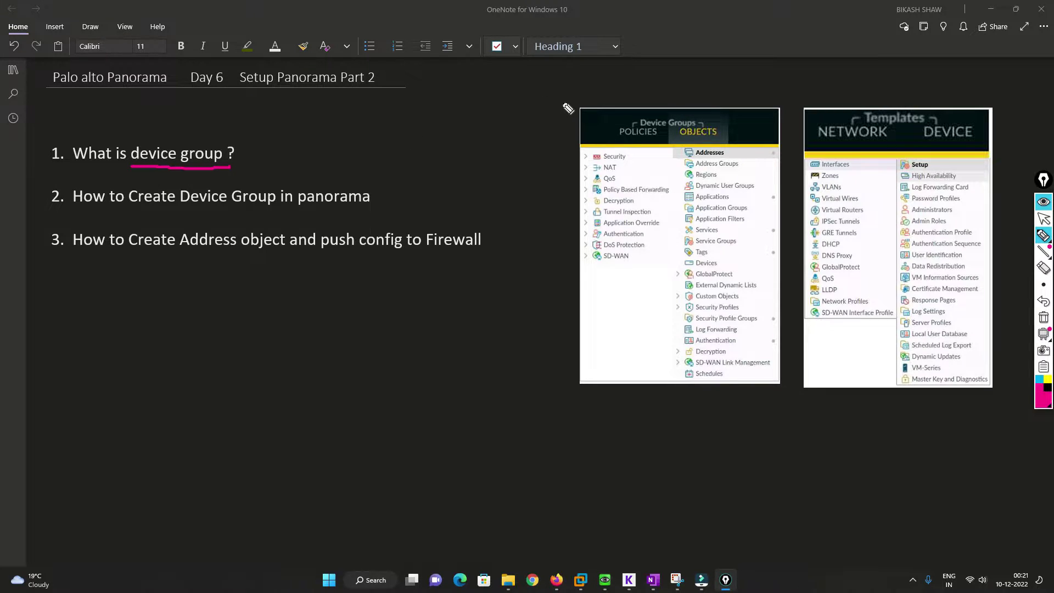
pyautogui.moveTo(561, 98); pyautogui.dragTo(614, 93)
pyautogui.moveTo(803, 91); pyautogui.dragTo(833, 90)
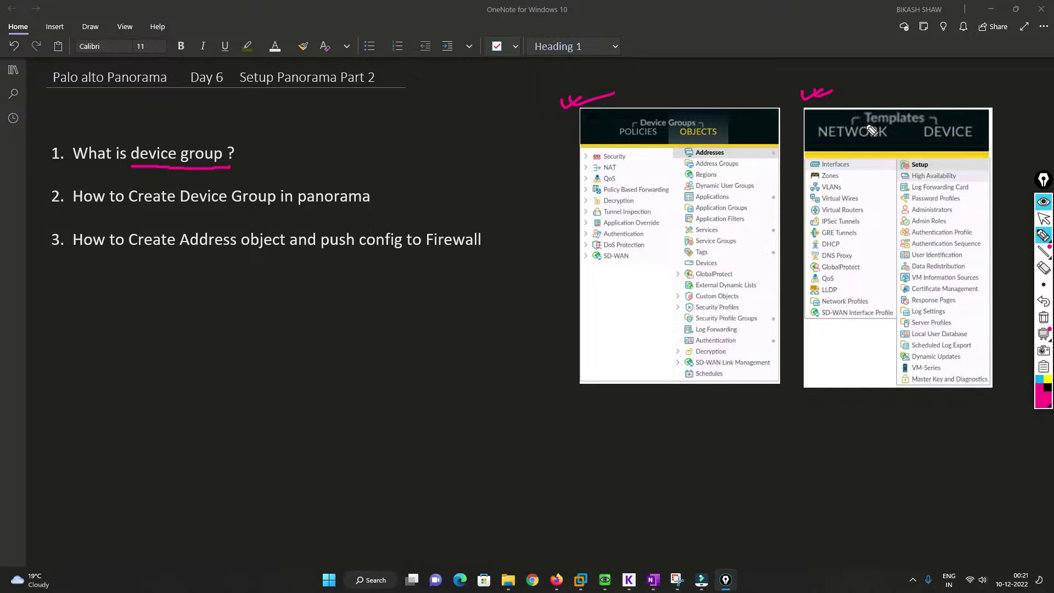
pyautogui.moveTo(869, 127); pyautogui.dragTo(936, 125)
pyautogui.moveTo(661, 130); pyautogui.dragTo(675, 128)
# - Draw a downward arrow beneath the Templates image and handwrite "Device" under it
pyautogui.moveTo(879, 368)
pyautogui.mouseDown()
pyautogui.moveTo(881, 403)
pyautogui.moveTo(888, 398)
pyautogui.mouseUp()
pyautogui.click(859, 432)
pyautogui.moveTo(861, 434)
pyautogui.mouseDown()
pyautogui.moveTo(889, 438)
pyautogui.moveTo(941, 419)
pyautogui.mouseUp()
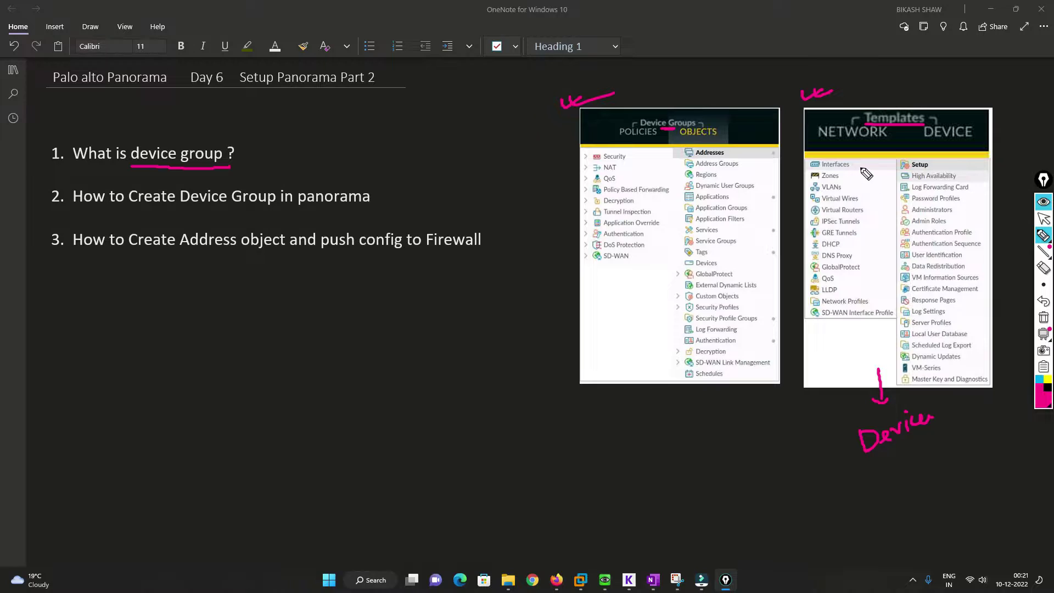
# - Tick Interfaces, Zones, VLANs, High Availability and Admin Roles in the Templates image
pyautogui.moveTo(860, 163)
pyautogui.mouseDown()
pyautogui.moveTo(882, 157)
pyautogui.moveTo(874, 180)
pyautogui.mouseUp()
pyautogui.moveTo(971, 174); pyautogui.dragTo(989, 168)
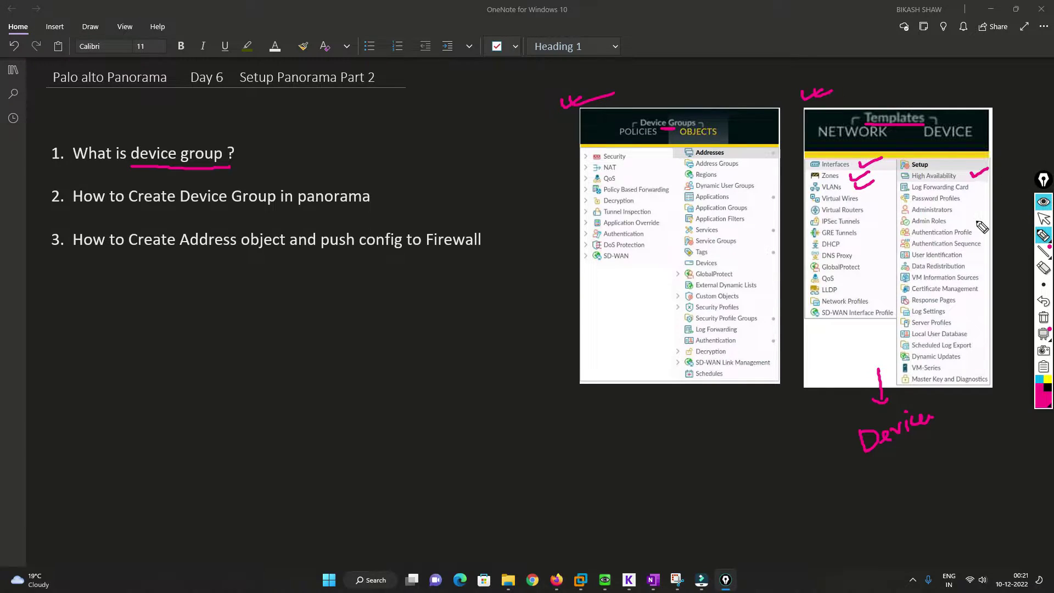
pyautogui.click(960, 218)
pyautogui.moveTo(962, 222); pyautogui.dragTo(970, 216)
# - Draw an arrow beneath the Device Groups image and handwrite notes for device policy, UTM profile, object and service
pyautogui.moveTo(641, 367)
pyautogui.mouseDown()
pyautogui.moveTo(642, 395)
pyautogui.moveTo(648, 388)
pyautogui.mouseUp()
pyautogui.moveTo(621, 423)
pyautogui.mouseDown()
pyautogui.moveTo(637, 435)
pyautogui.moveTo(673, 410)
pyautogui.mouseUp()
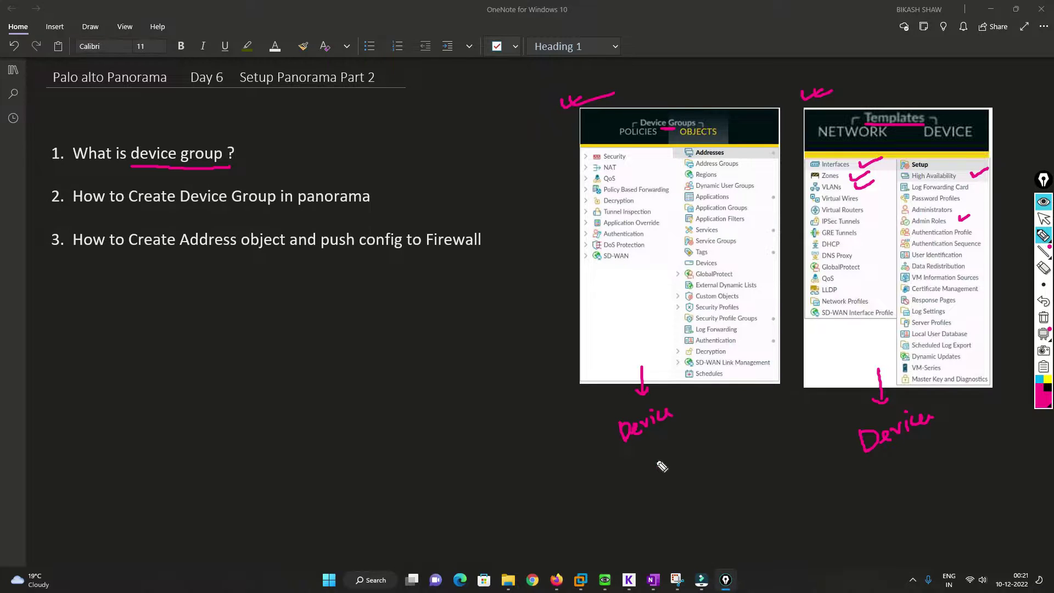
pyautogui.moveTo(653, 445); pyautogui.dragTo(656, 461)
pyautogui.moveTo(655, 445); pyautogui.dragTo(698, 430)
pyautogui.moveTo(674, 466)
pyautogui.mouseDown()
pyautogui.moveTo(680, 475)
pyautogui.moveTo(682, 466)
pyautogui.mouseUp()
pyautogui.moveTo(690, 460)
pyautogui.mouseDown()
pyautogui.moveTo(697, 456)
pyautogui.moveTo(691, 477)
pyautogui.moveTo(720, 465)
pyautogui.moveTo(693, 486)
pyautogui.moveTo(736, 471)
pyautogui.mouseUp()
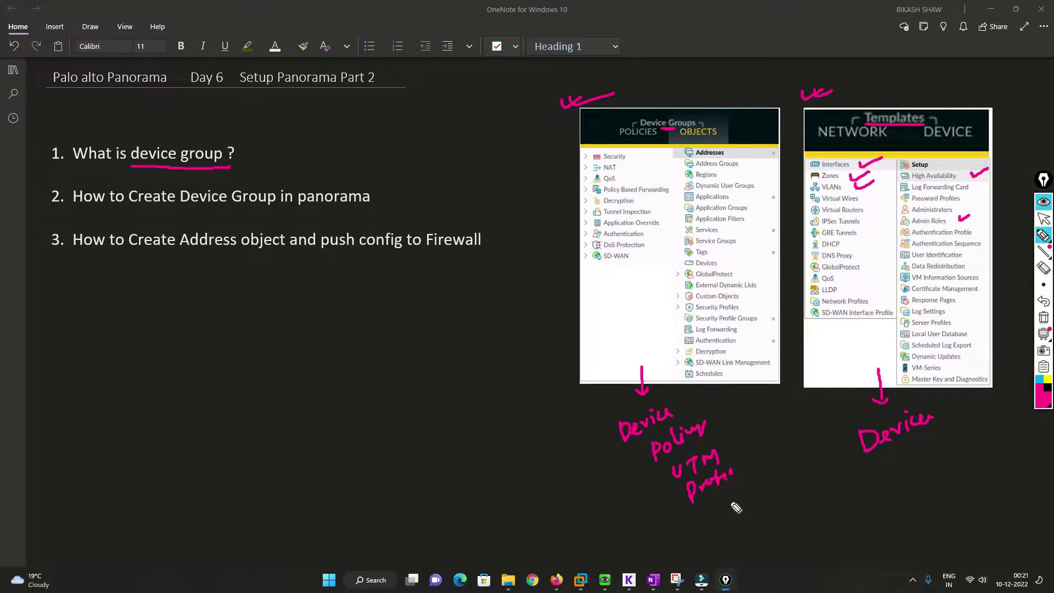
pyautogui.moveTo(706, 518)
pyautogui.mouseDown()
pyautogui.moveTo(735, 500)
pyautogui.moveTo(744, 518)
pyautogui.moveTo(758, 509)
pyautogui.mouseUp()
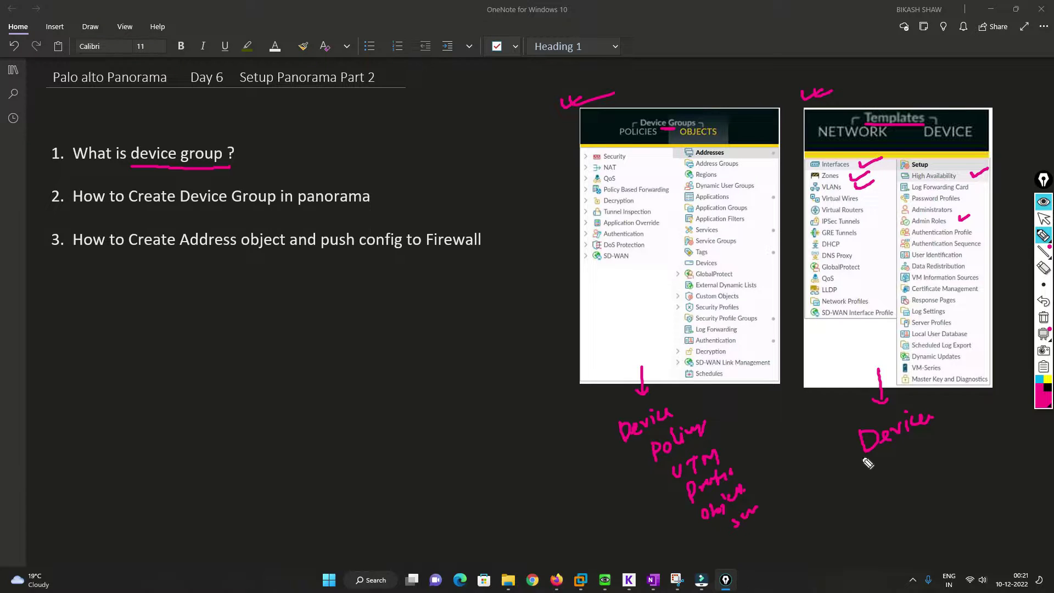
# - Handwrite "setting" under the Templates note, and tick the first agenda item and the policy, profile and object notes
pyautogui.moveTo(887, 471); pyautogui.dragTo(934, 447)
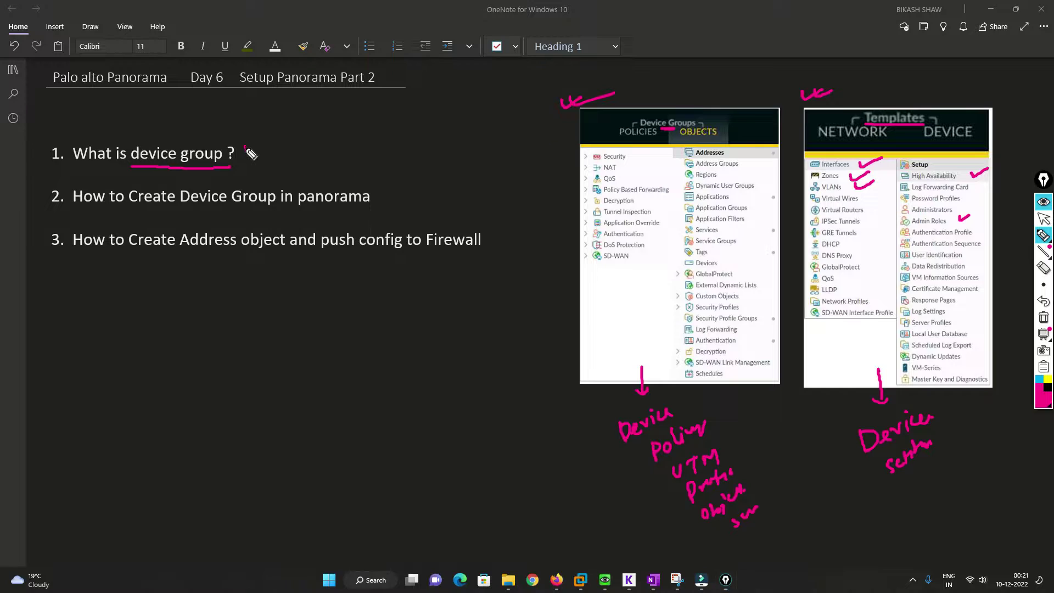
pyautogui.moveTo(247, 147); pyautogui.dragTo(291, 141)
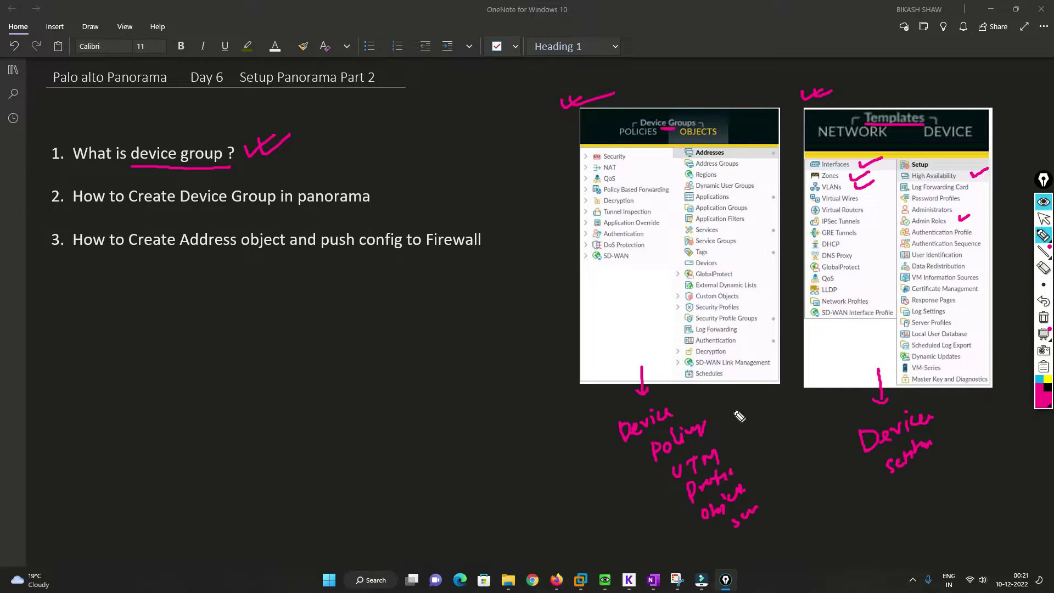
pyautogui.moveTo(719, 423); pyautogui.dragTo(750, 421)
pyautogui.moveTo(745, 463); pyautogui.dragTo(772, 445)
pyautogui.moveTo(758, 486); pyautogui.dragTo(784, 471)
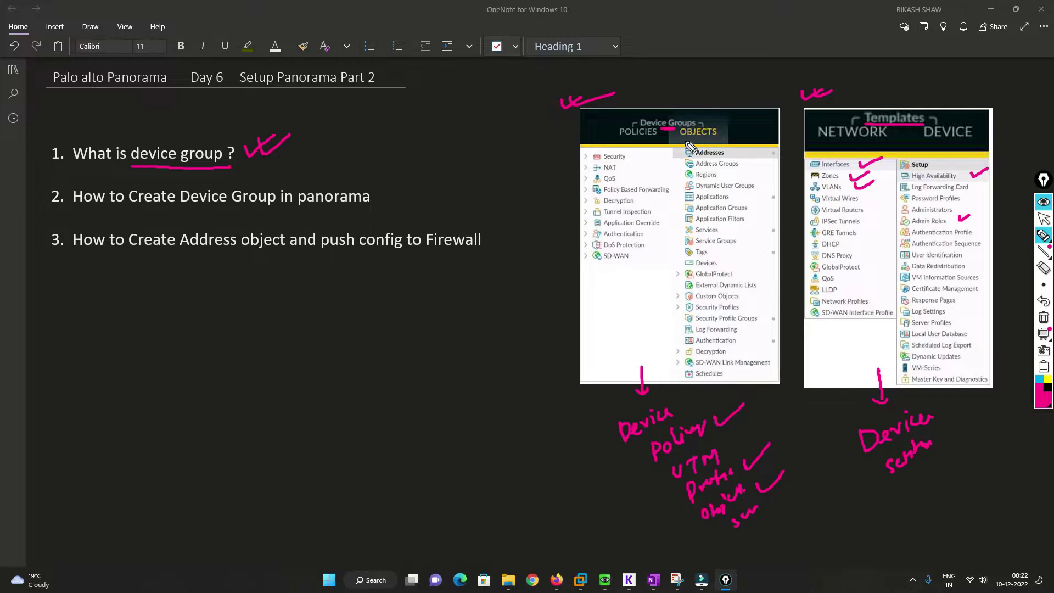
# - Draw upward arrows from the "Device Groups" and "Templates" headings and add a mark above the gap between the images
pyautogui.moveTo(671, 116)
pyautogui.mouseDown()
pyautogui.moveTo(671, 89)
pyautogui.moveTo(676, 97)
pyautogui.mouseUp()
pyautogui.moveTo(895, 109); pyautogui.dragTo(896, 78)
pyautogui.moveTo(888, 93); pyautogui.dragTo(909, 93)
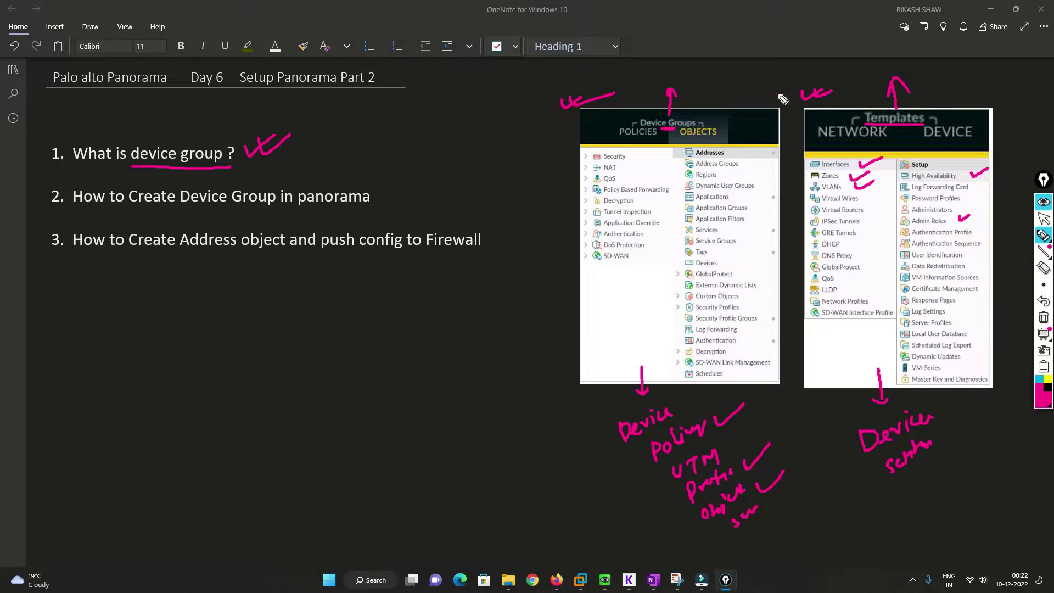
pyautogui.moveTo(731, 52)
pyautogui.mouseDown()
pyautogui.moveTo(760, 55)
pyautogui.moveTo(790, 30)
pyautogui.moveTo(770, 69)
pyautogui.mouseUp()
pyautogui.moveTo(762, 70); pyautogui.dragTo(775, 68)
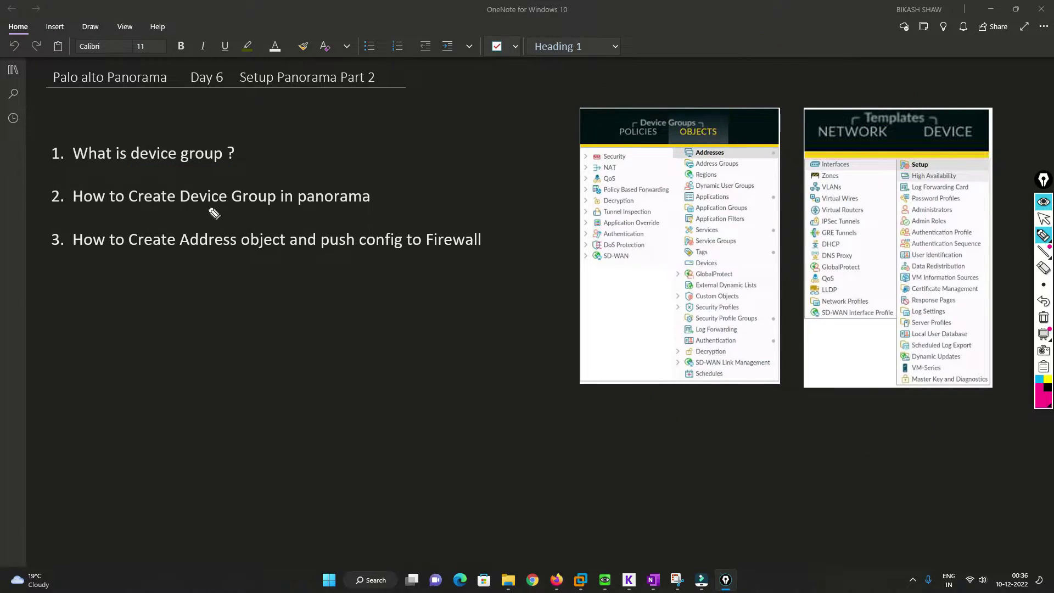
# - Underline the key phrases of agenda items two and three, and mark Objects, Addresses and Address Groups in the Device Groups image
pyautogui.moveTo(177, 209); pyautogui.dragTo(280, 207)
pyautogui.moveTo(328, 184); pyautogui.dragTo(366, 176)
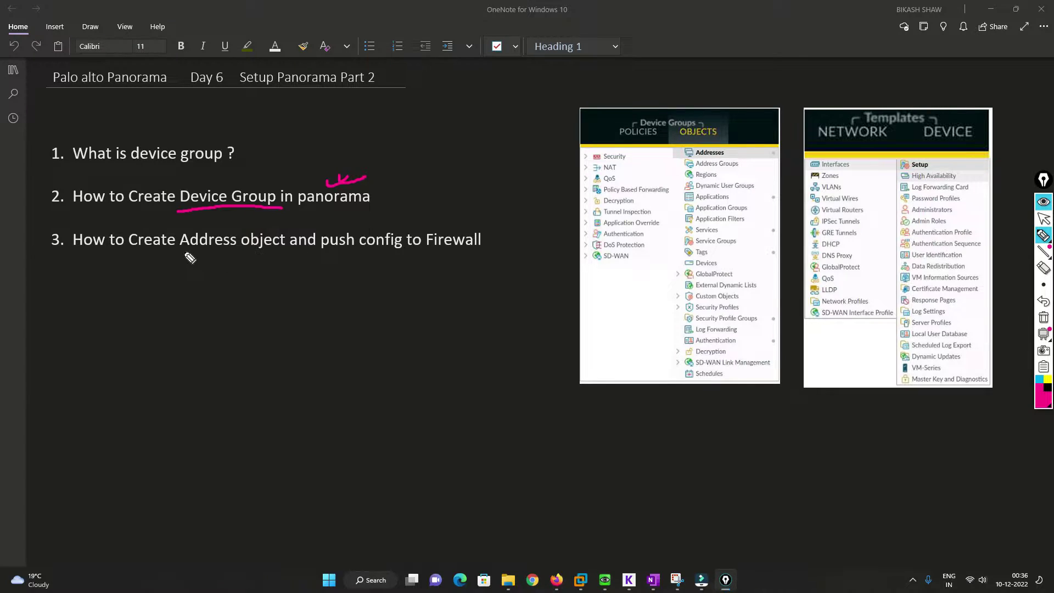
pyautogui.moveTo(184, 252); pyautogui.dragTo(250, 252)
pyautogui.moveTo(664, 134); pyautogui.dragTo(687, 163)
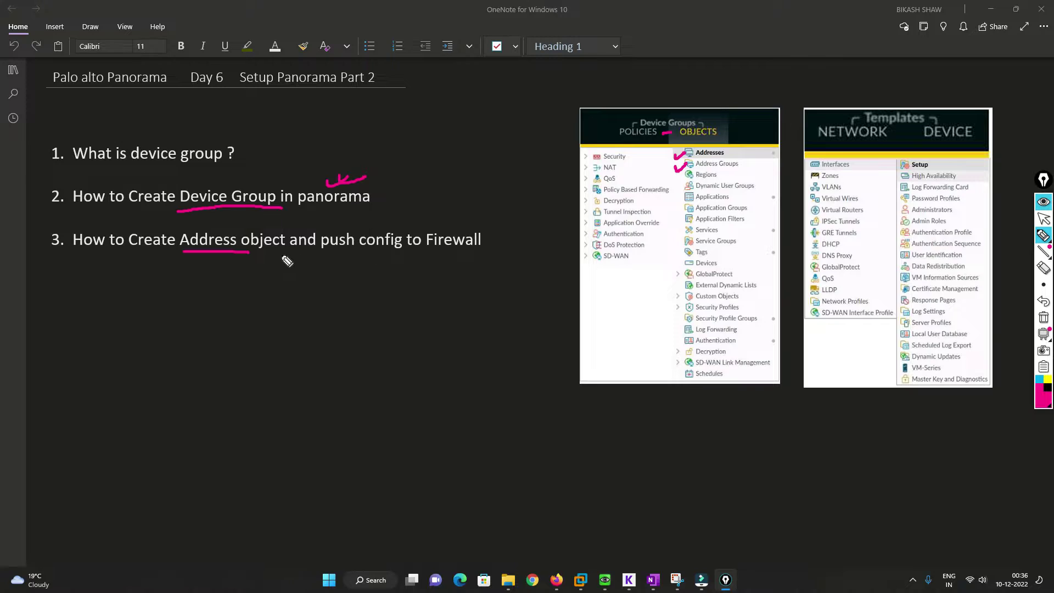
pyautogui.moveTo(250, 252)
pyautogui.mouseDown()
pyautogui.moveTo(481, 252)
pyautogui.moveTo(518, 233)
pyautogui.mouseUp()
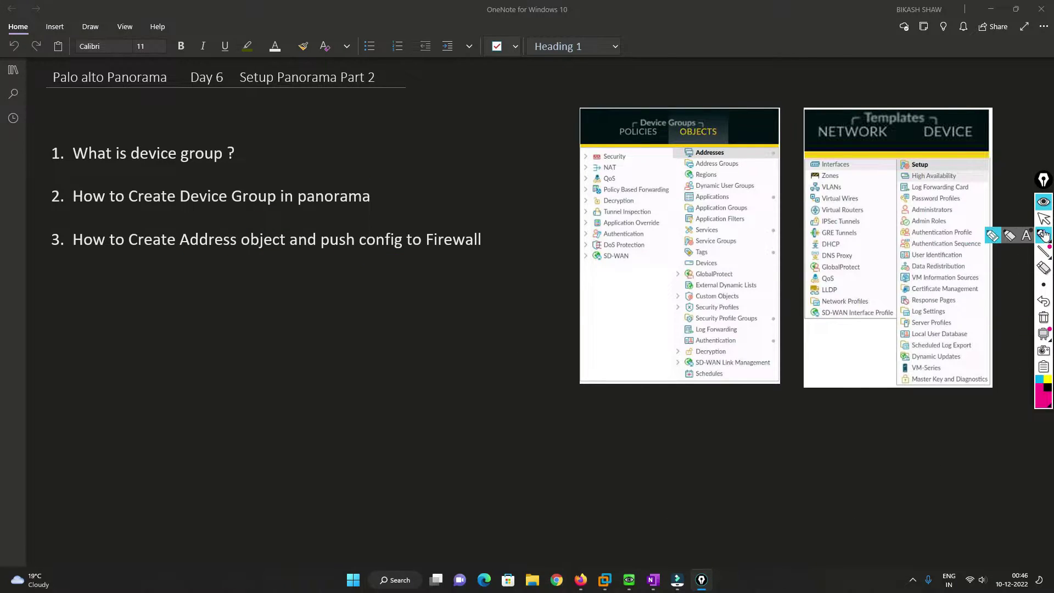
# - Switch to the EVE topology in Firefox and reactivate the annotation pen
pyautogui.click(1043, 218)
pyautogui.click(590, 588)
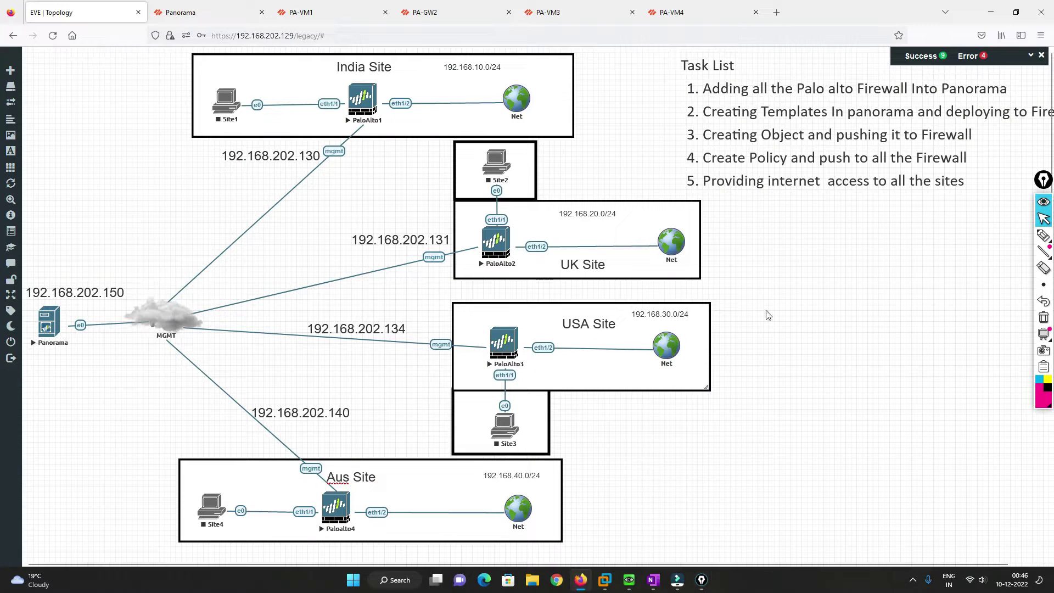
pyautogui.moveTo(1044, 236)
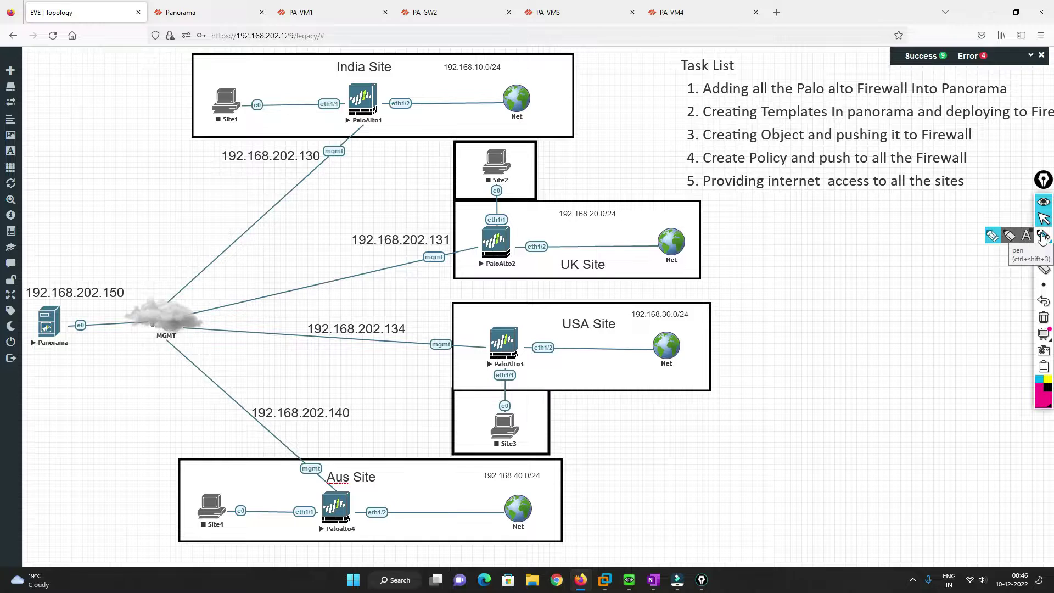
pyautogui.click(1043, 236)
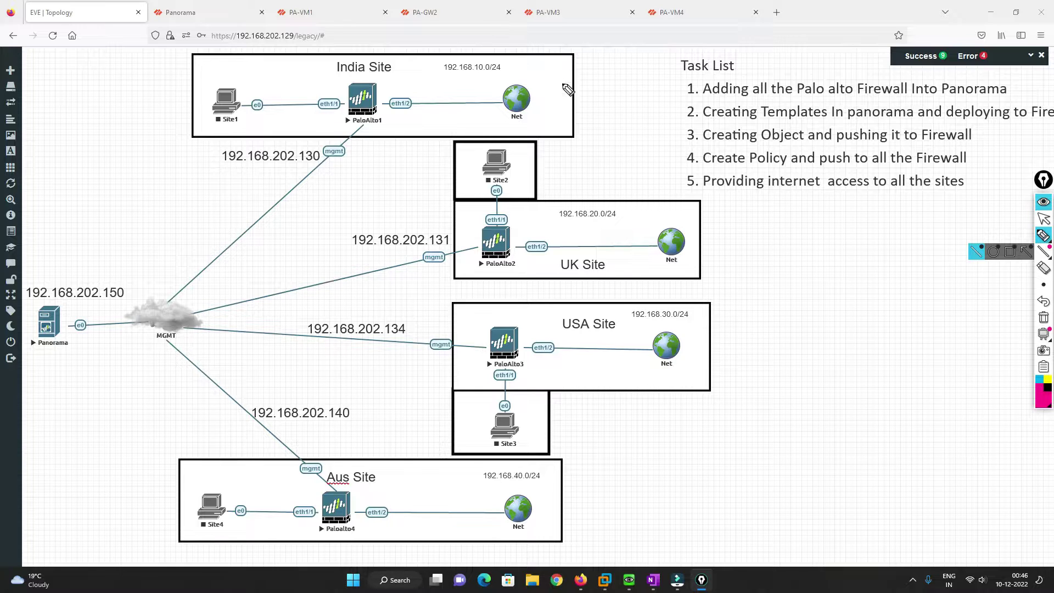
# - Tick the India, UK, USA and Aus site boxes on the topology
pyautogui.moveTo(557, 81); pyautogui.dragTo(591, 71)
pyautogui.moveTo(691, 210)
pyautogui.mouseDown()
pyautogui.moveTo(699, 219)
pyautogui.moveTo(722, 204)
pyautogui.mouseUp()
pyautogui.moveTo(704, 317); pyautogui.dragTo(738, 312)
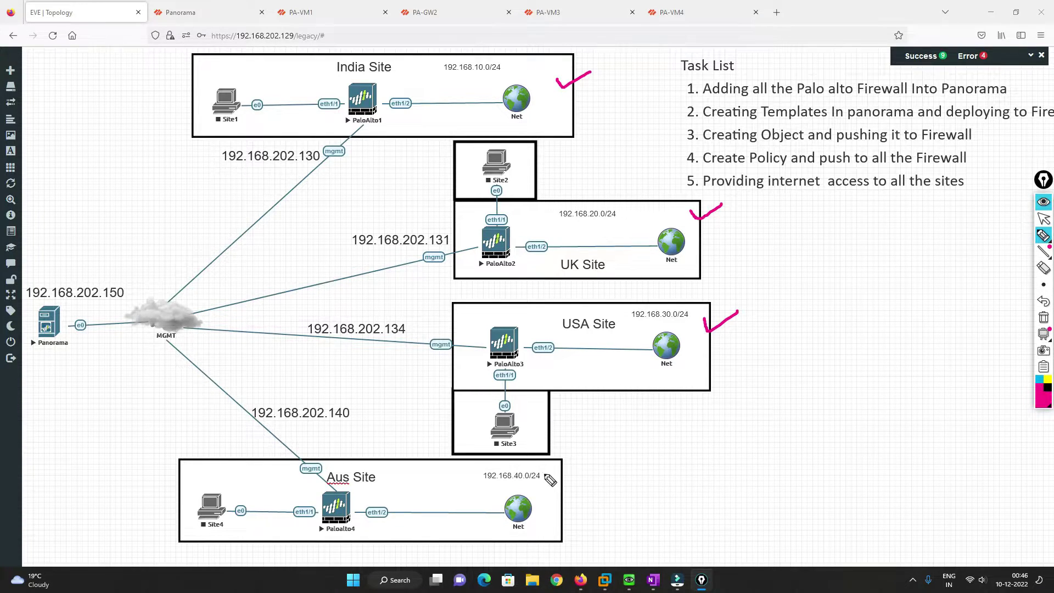
pyautogui.moveTo(544, 475); pyautogui.dragTo(577, 456)
# - Circle the Panorama node, trace its links through MGMT to the four sites, and circle the USA and Aus mgmt ports
pyautogui.moveTo(61, 289)
pyautogui.mouseDown()
pyautogui.moveTo(37, 355)
pyautogui.moveTo(60, 293)
pyautogui.mouseUp()
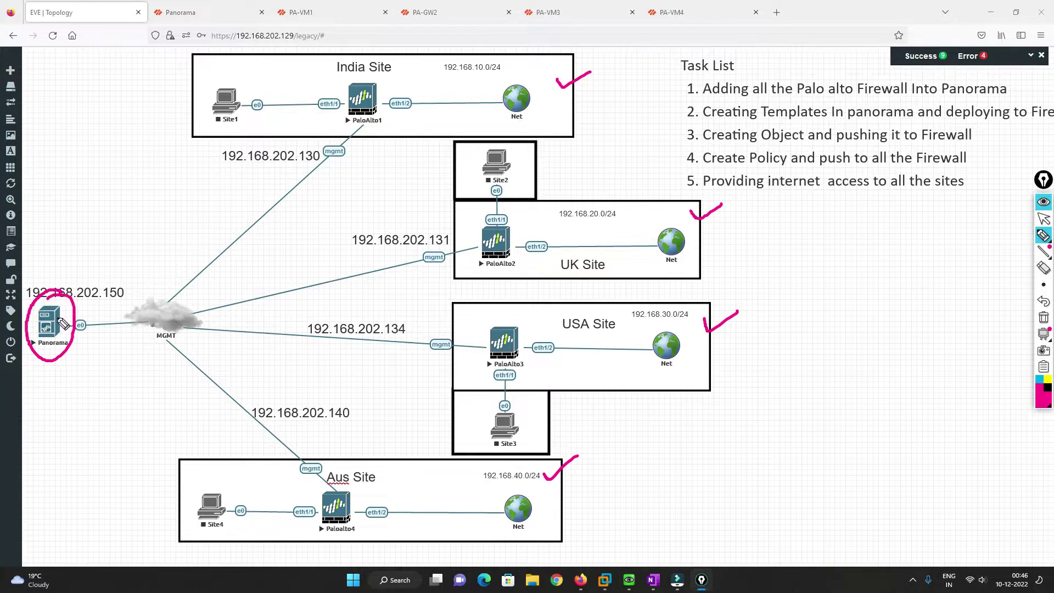
pyautogui.moveTo(80, 326)
pyautogui.mouseDown()
pyautogui.moveTo(181, 319)
pyautogui.moveTo(344, 138)
pyautogui.mouseUp()
pyautogui.moveTo(195, 321)
pyautogui.mouseDown()
pyautogui.moveTo(391, 264)
pyautogui.moveTo(262, 332)
pyautogui.moveTo(396, 340)
pyautogui.mouseUp()
pyautogui.moveTo(181, 356); pyautogui.dragTo(280, 426)
pyautogui.moveTo(450, 332); pyautogui.dragTo(436, 358)
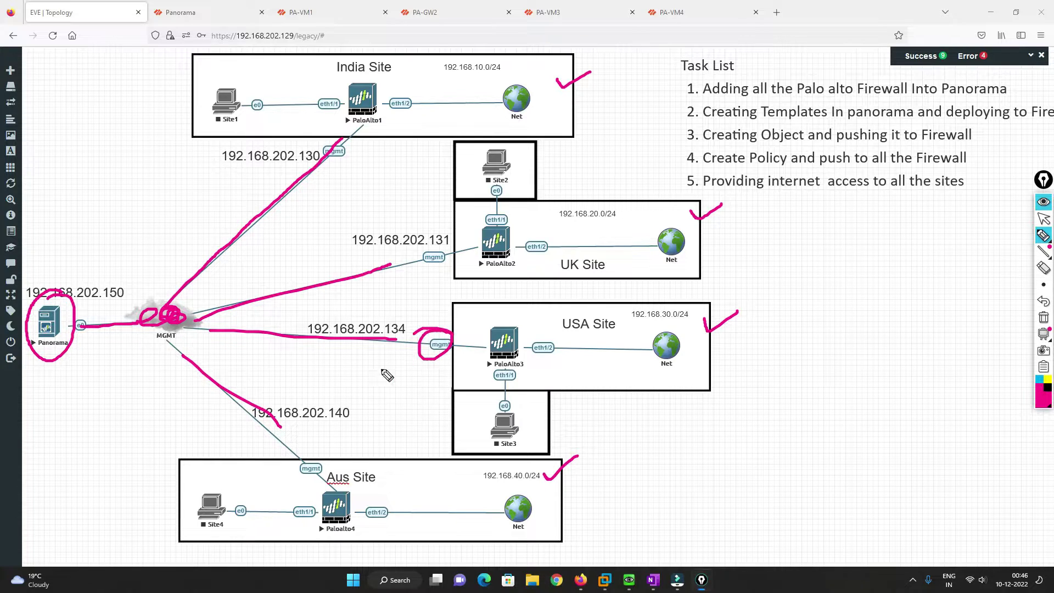
pyautogui.moveTo(305, 483); pyautogui.dragTo(314, 476)
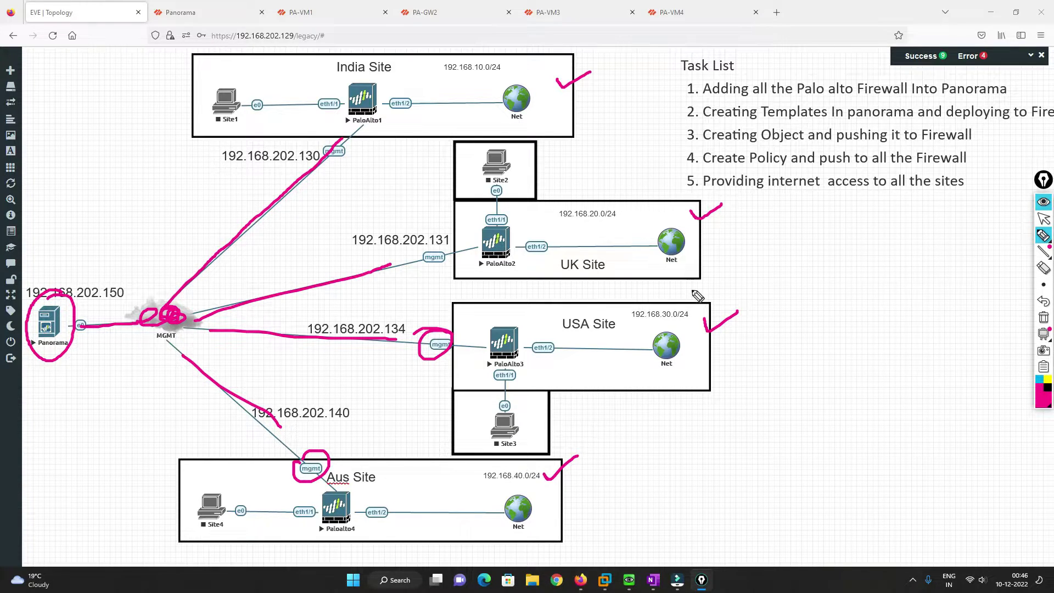
# - Clear the topology annotations and circle the subnets 192.168.10.0/24, 192.168.20.0/24, 192.168.30.0/24 and 192.168.40.0/24
pyautogui.click(1043, 317)
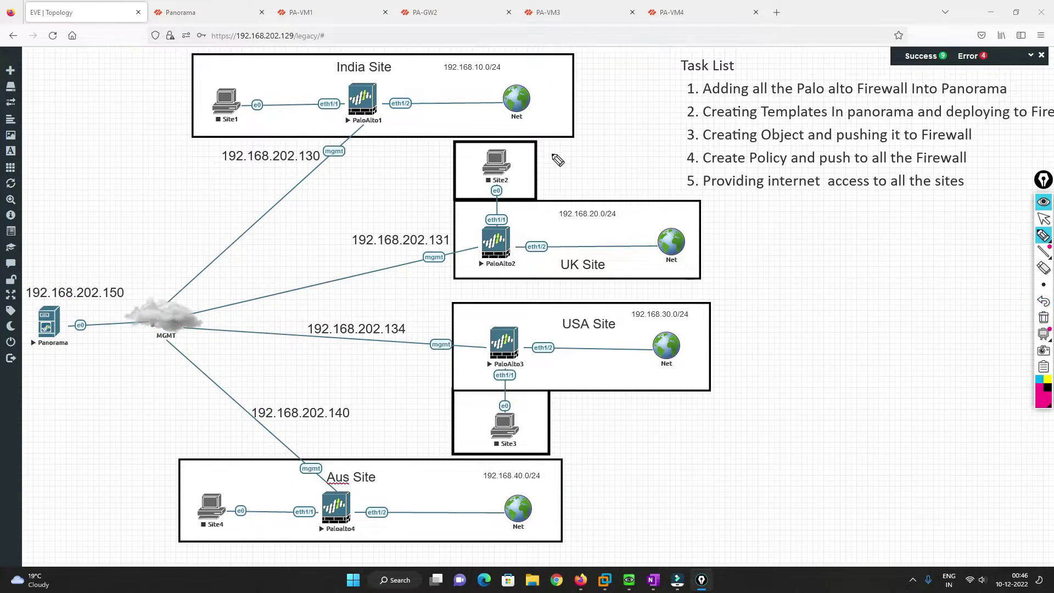
pyautogui.moveTo(446, 74)
pyautogui.mouseDown()
pyautogui.moveTo(516, 72)
pyautogui.moveTo(479, 54)
pyautogui.moveTo(437, 72)
pyautogui.mouseUp()
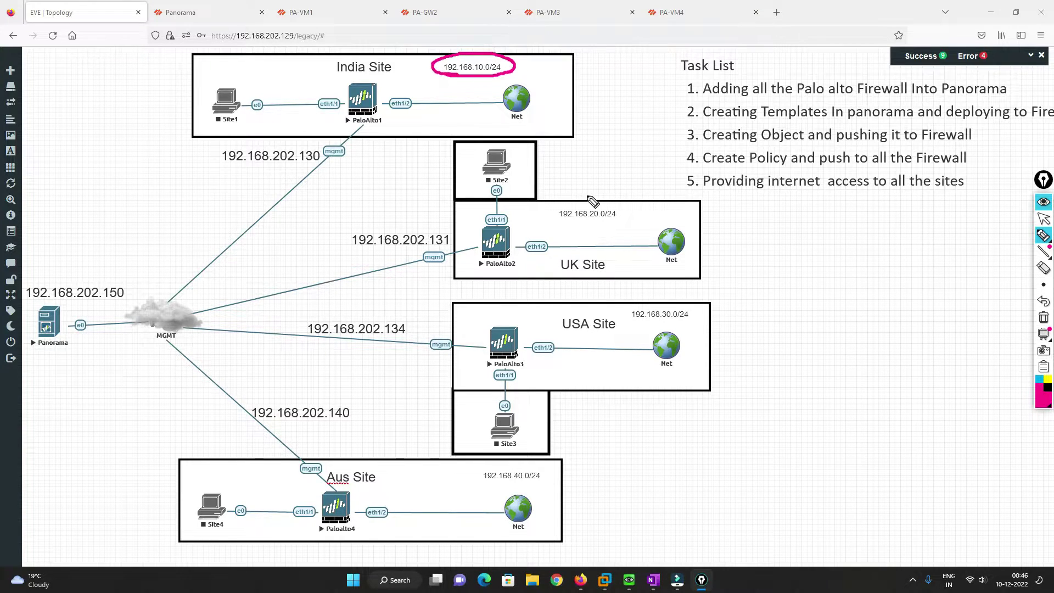
pyautogui.moveTo(626, 202)
pyautogui.mouseDown()
pyautogui.moveTo(567, 230)
pyautogui.moveTo(596, 229)
pyautogui.mouseUp()
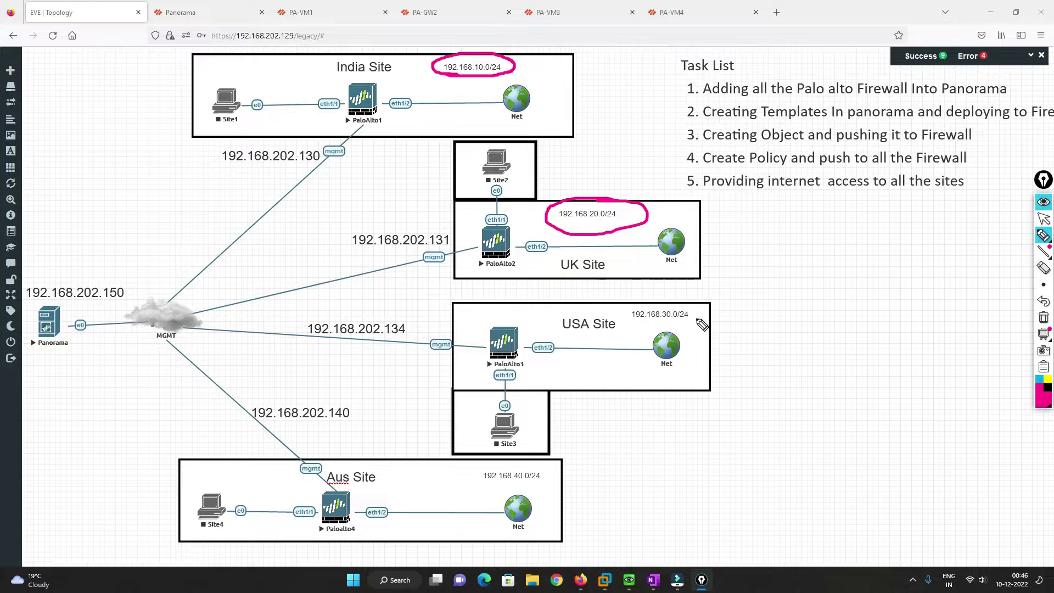
pyautogui.moveTo(704, 314)
pyautogui.mouseDown()
pyautogui.moveTo(648, 302)
pyautogui.moveTo(706, 311)
pyautogui.mouseUp()
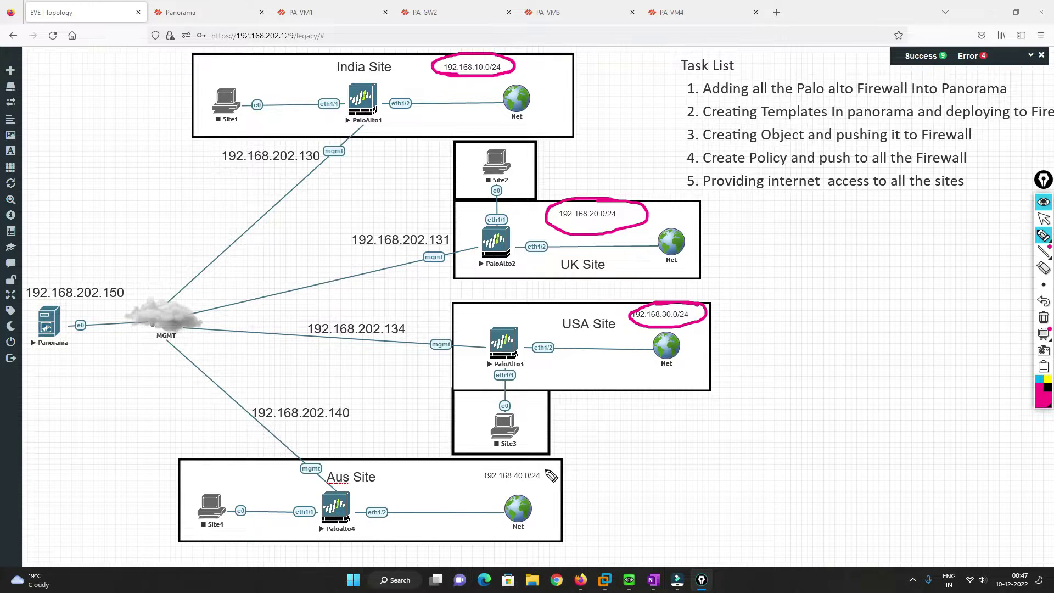
pyautogui.moveTo(549, 473)
pyautogui.mouseDown()
pyautogui.moveTo(494, 466)
pyautogui.moveTo(522, 495)
pyautogui.moveTo(533, 474)
pyautogui.mouseUp()
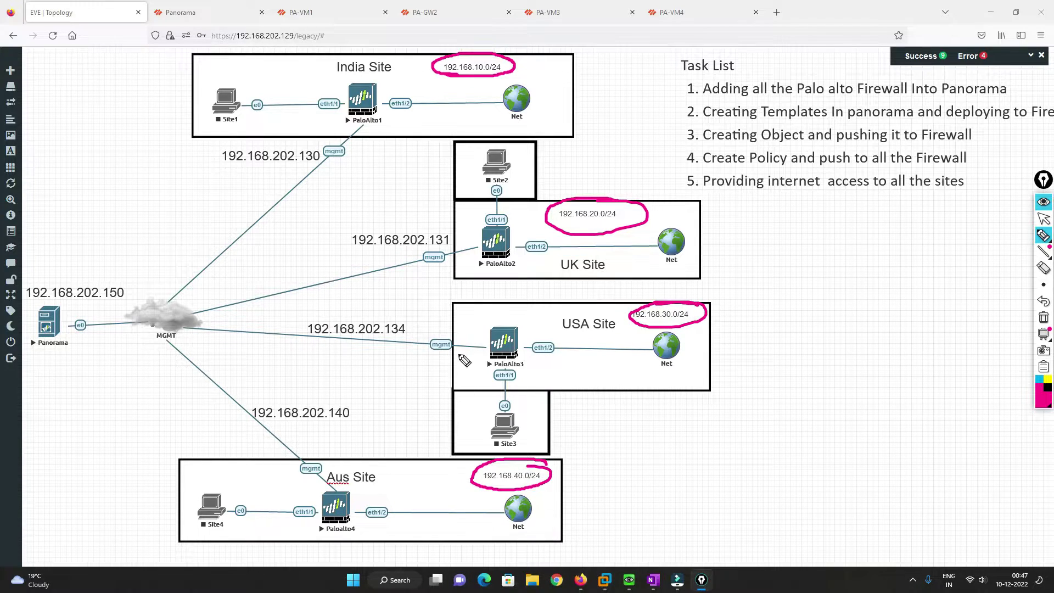
# - Circle the Panorama node and draw lines from it toward the India, UK, USA and Aus sites
pyautogui.moveTo(61, 296)
pyautogui.mouseDown()
pyautogui.moveTo(51, 297)
pyautogui.moveTo(72, 309)
pyautogui.moveTo(354, 146)
pyautogui.mouseUp()
pyautogui.moveTo(140, 293); pyautogui.dragTo(418, 223)
pyautogui.moveTo(120, 326); pyautogui.dragTo(412, 291)
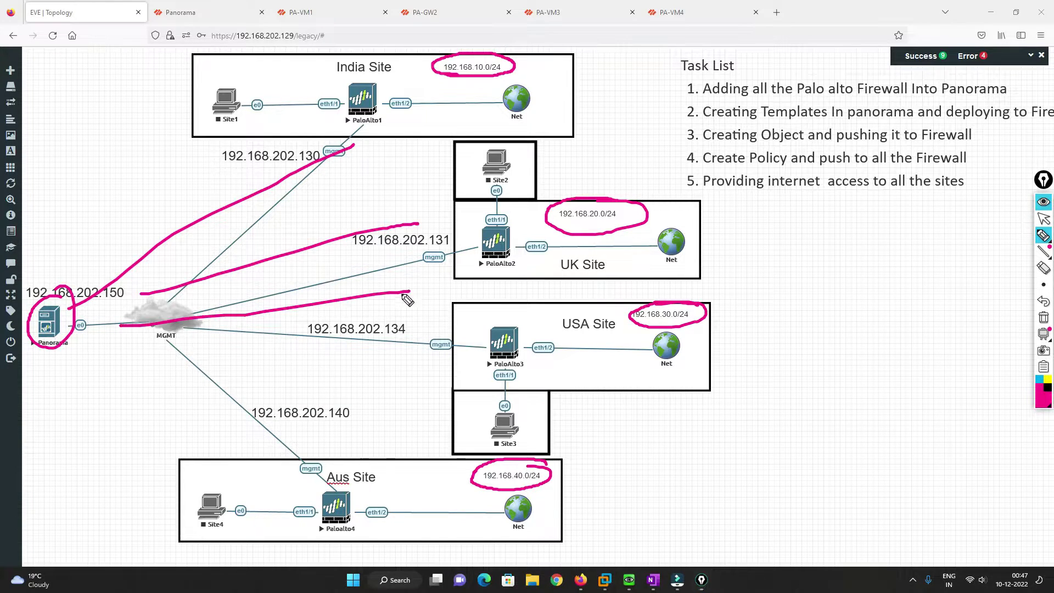
pyautogui.moveTo(173, 349); pyautogui.dragTo(317, 424)
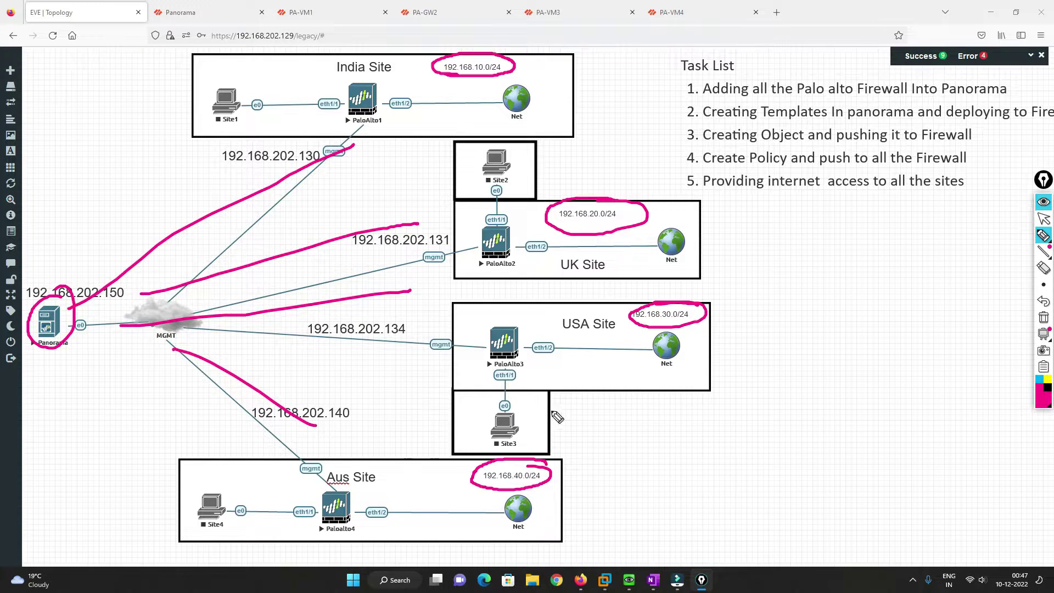
pyautogui.moveTo(608, 415)
pyautogui.mouseDown()
pyautogui.moveTo(612, 434)
pyautogui.moveTo(677, 397)
pyautogui.moveTo(700, 402)
pyautogui.moveTo(734, 384)
pyautogui.moveTo(750, 365)
pyautogui.mouseUp()
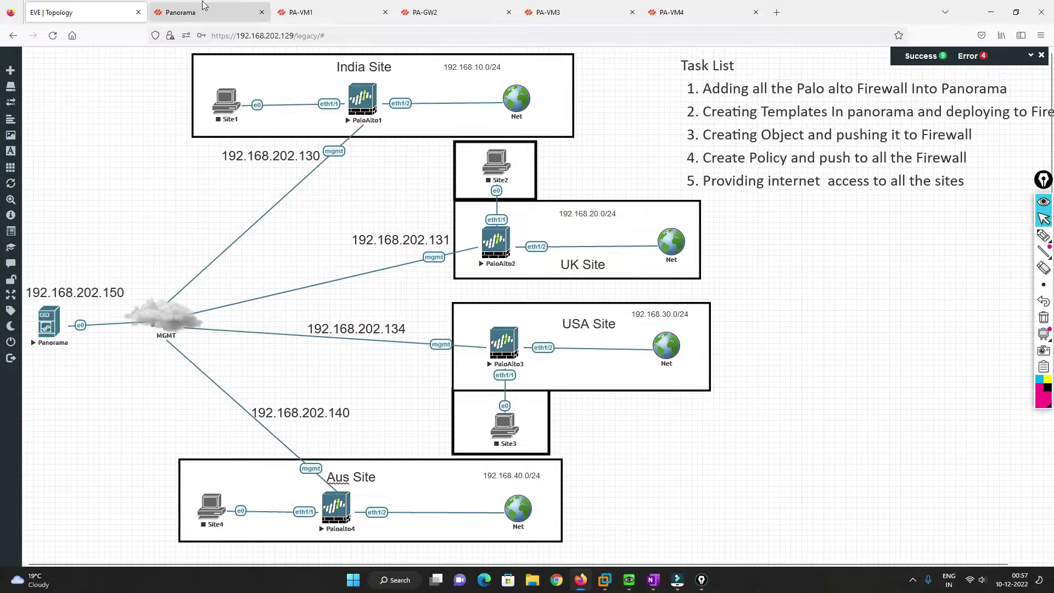
# - Start a new device group in Panorama named India-DG and assign PA-VM1 to it
pyautogui.click(203, 8)
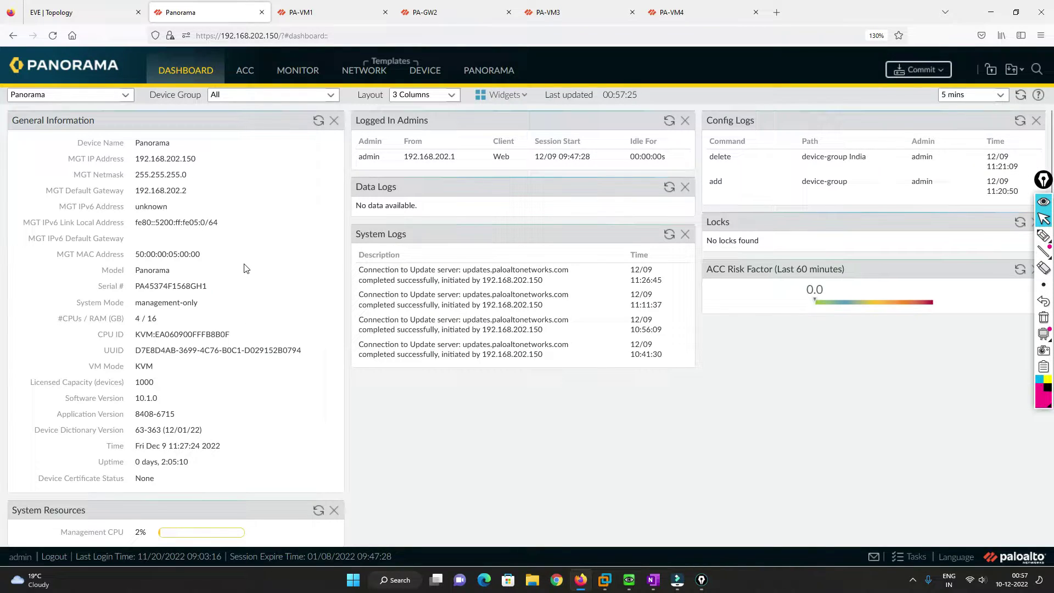
pyautogui.click(489, 71)
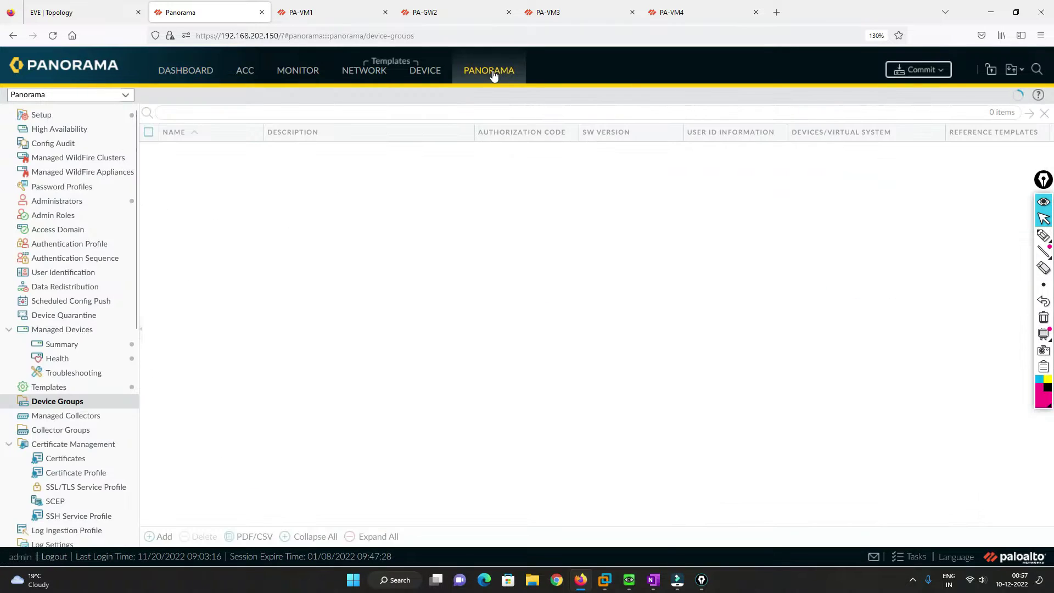
pyautogui.click(46, 403)
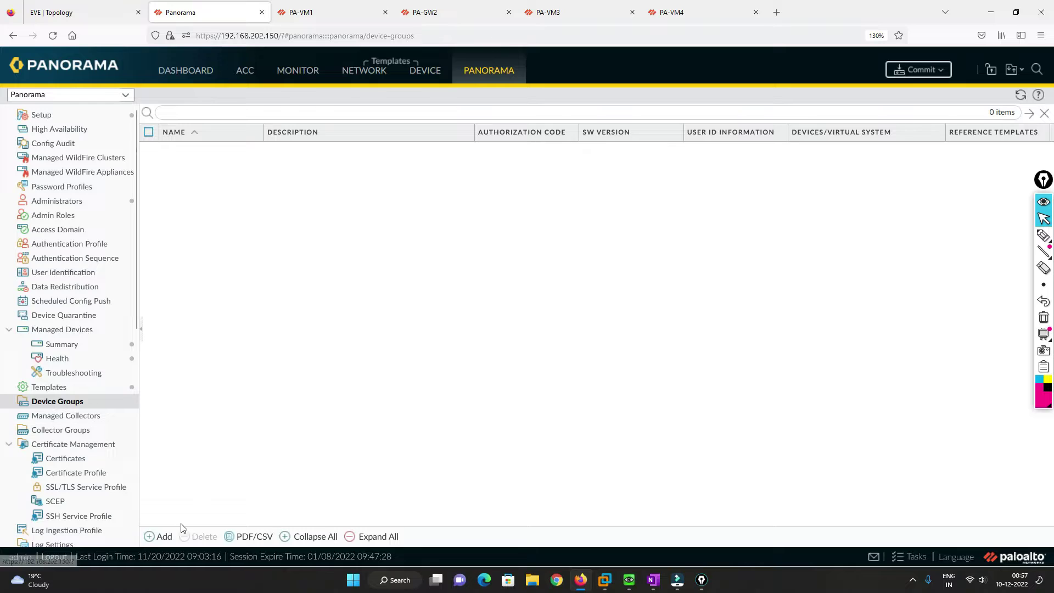
pyautogui.click(152, 539)
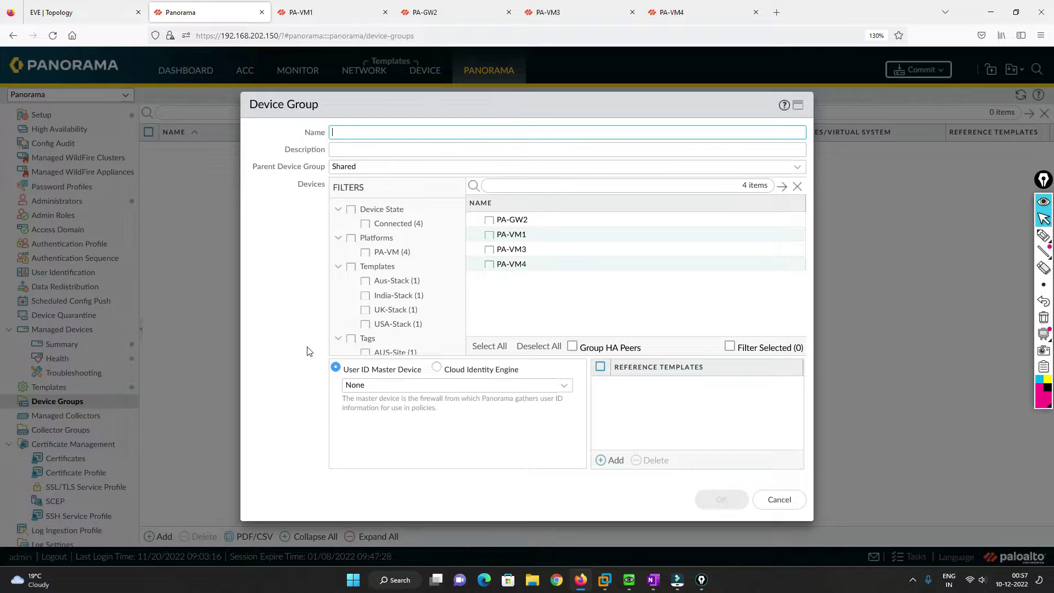
pyautogui.write('India-DG')
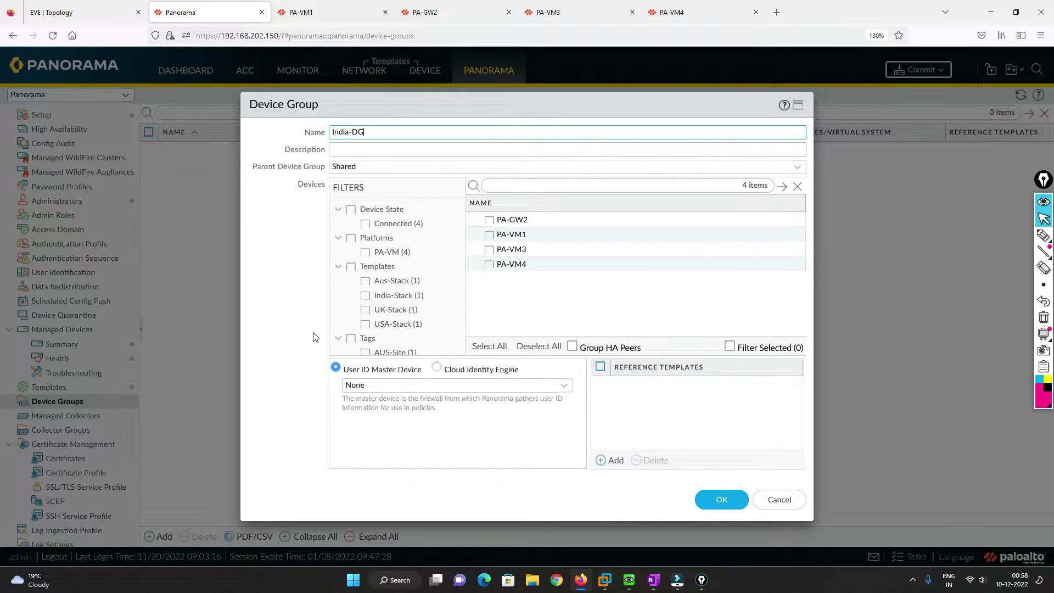
pyautogui.click(489, 235)
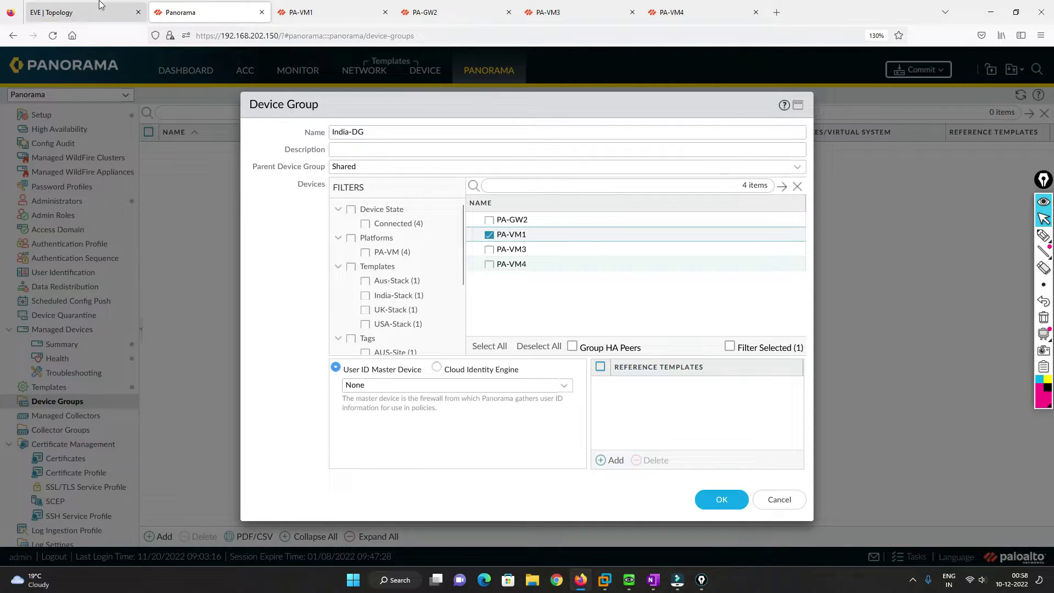
# - Check the India Site firewall on the EVE topology and add India-Stack as the device group's reference template
pyautogui.click(82, 12)
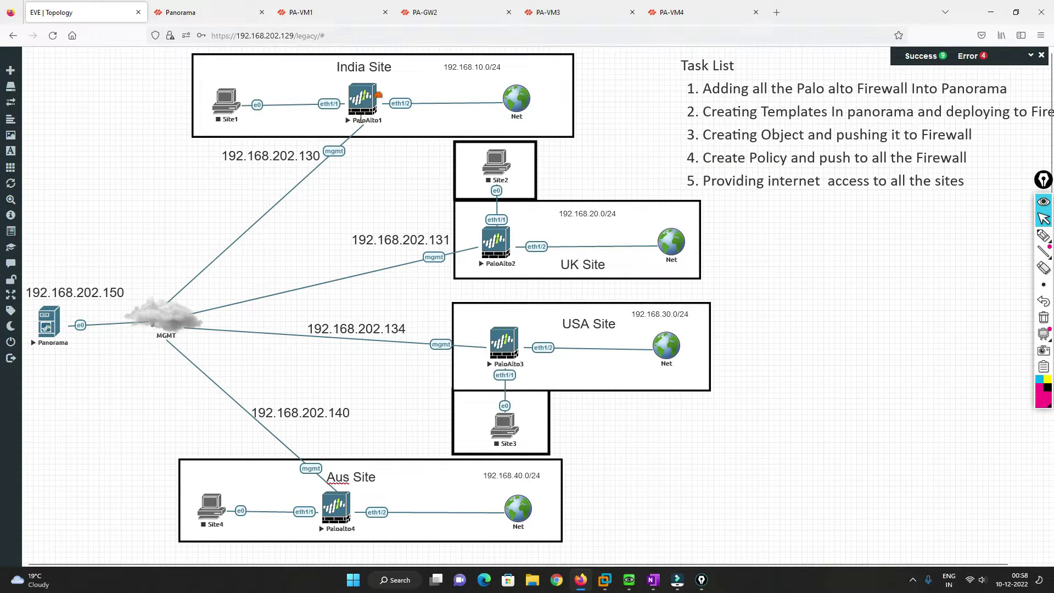
pyautogui.click(206, 12)
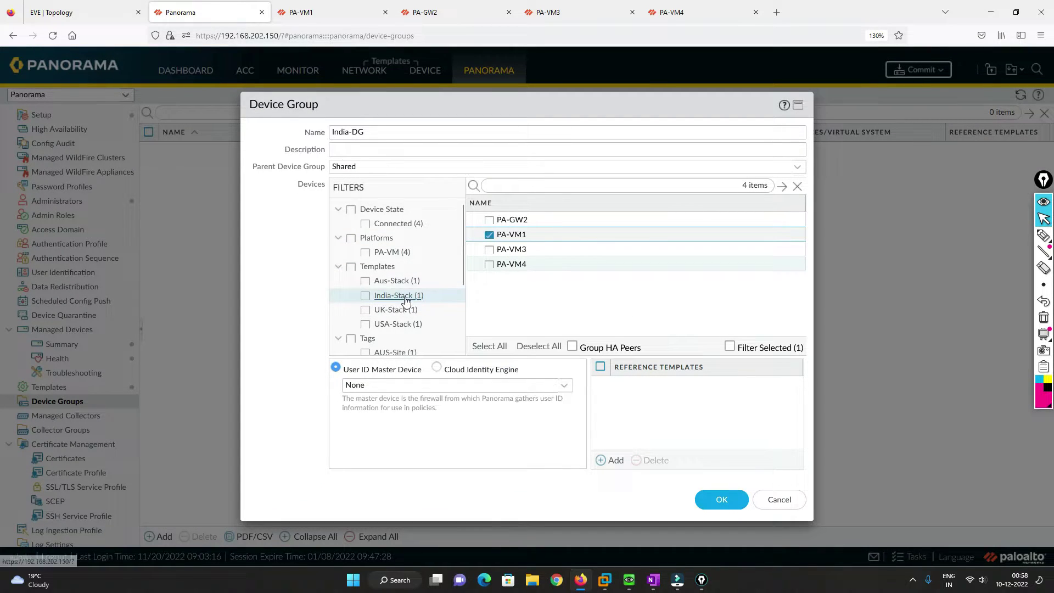
pyautogui.scroll(-3, 436, 292)
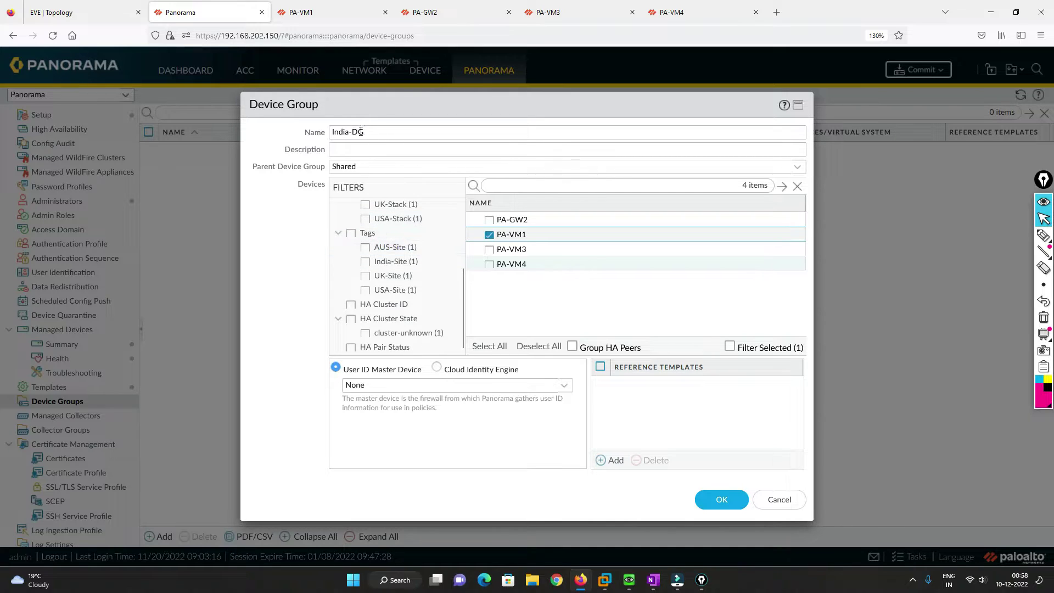
pyautogui.scroll(3, 389, 290)
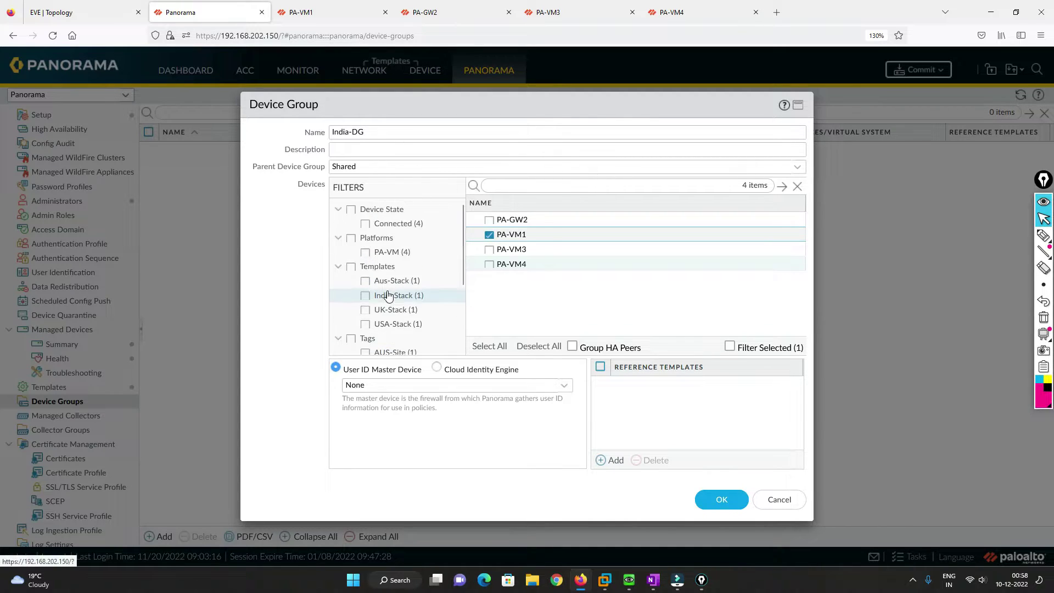
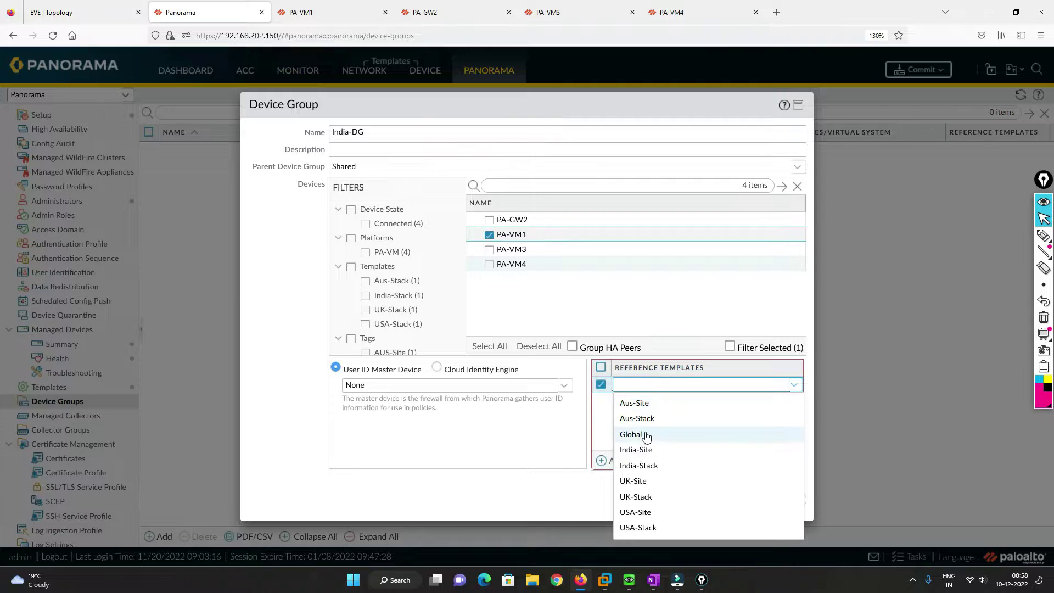
pyautogui.click(638, 465)
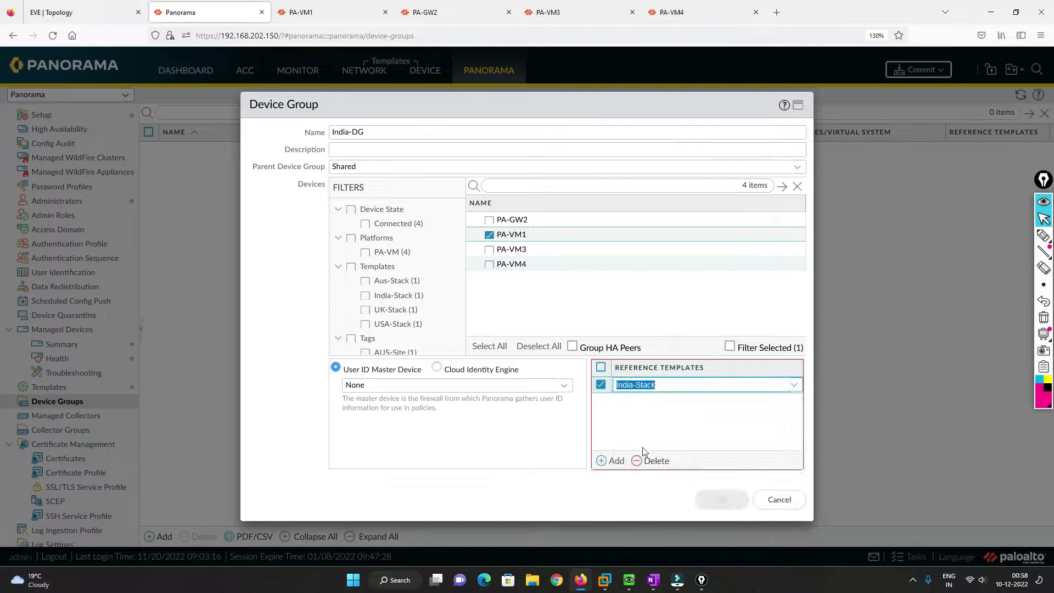
pyautogui.click(648, 425)
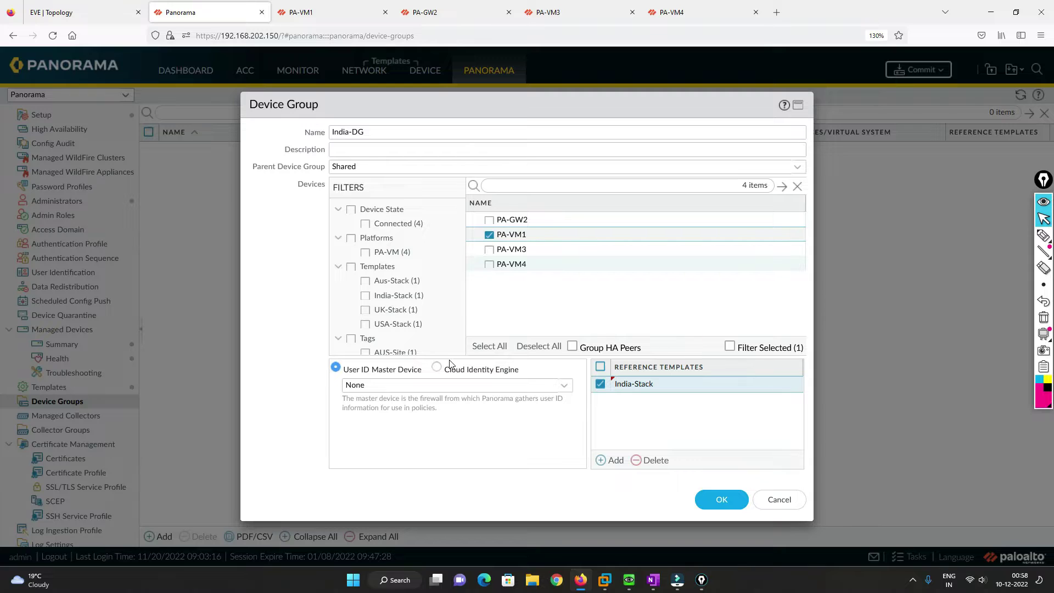
# - Circle MONITOR and the Templates heading, put a cross over MONITOR, and save the India-DG device group
pyautogui.click(1043, 236)
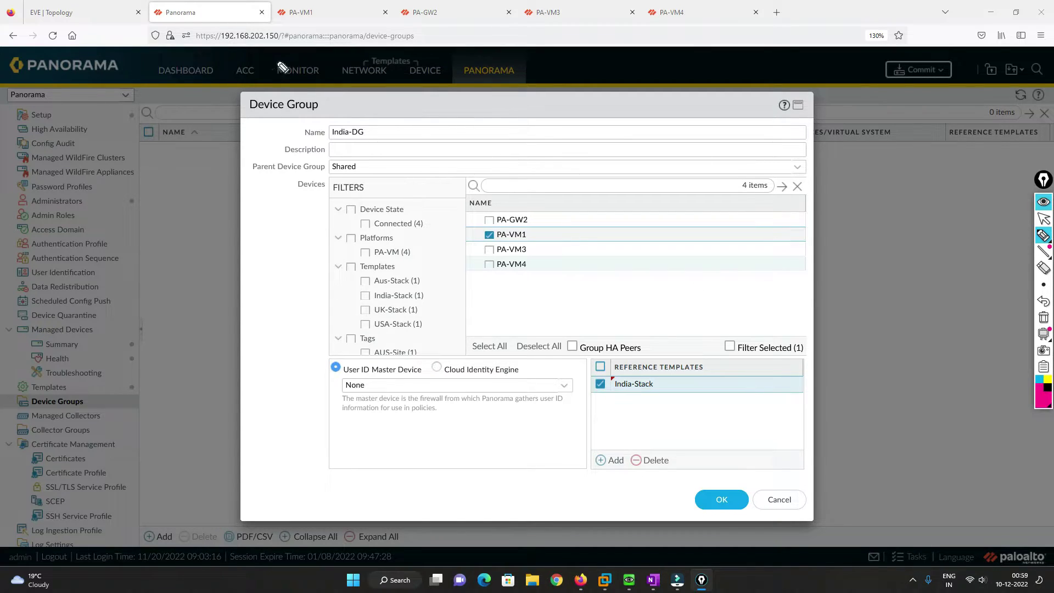
pyautogui.moveTo(409, 53)
pyautogui.mouseDown()
pyautogui.moveTo(379, 44)
pyautogui.moveTo(369, 92)
pyautogui.moveTo(361, 58)
pyautogui.mouseUp()
pyautogui.moveTo(297, 49)
pyautogui.mouseDown()
pyautogui.moveTo(338, 77)
pyautogui.moveTo(307, 50)
pyautogui.moveTo(314, 55)
pyautogui.mouseUp()
pyautogui.moveTo(308, 53); pyautogui.dragTo(297, 77)
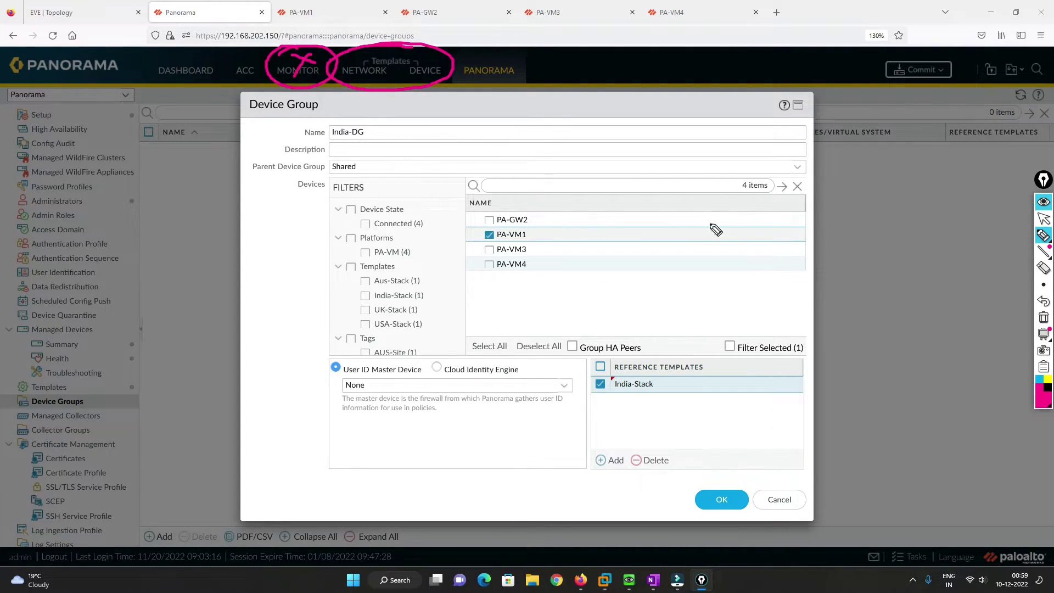
pyautogui.click(1042, 219)
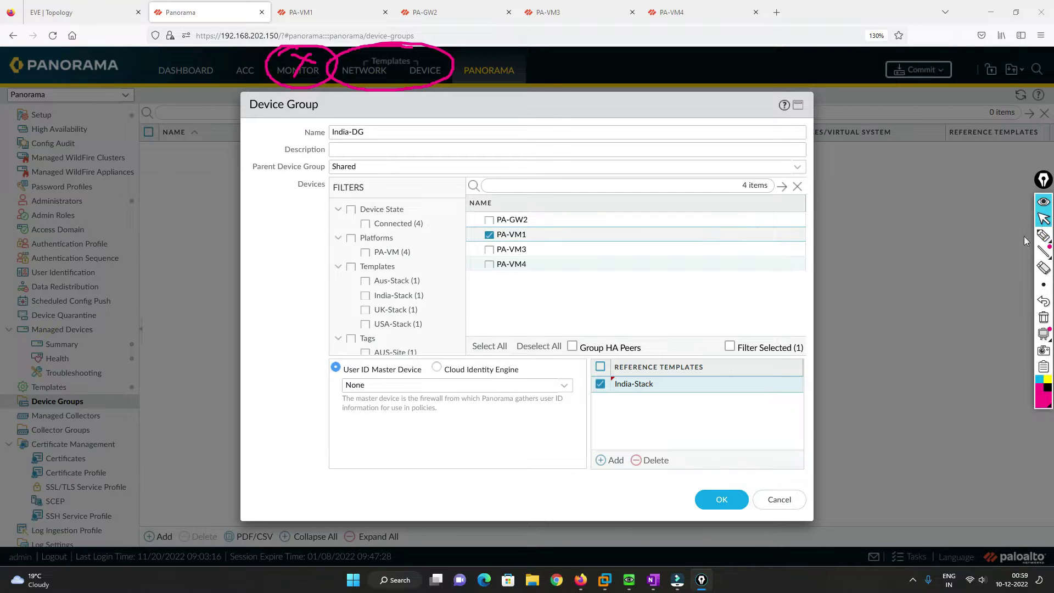
pyautogui.click(734, 500)
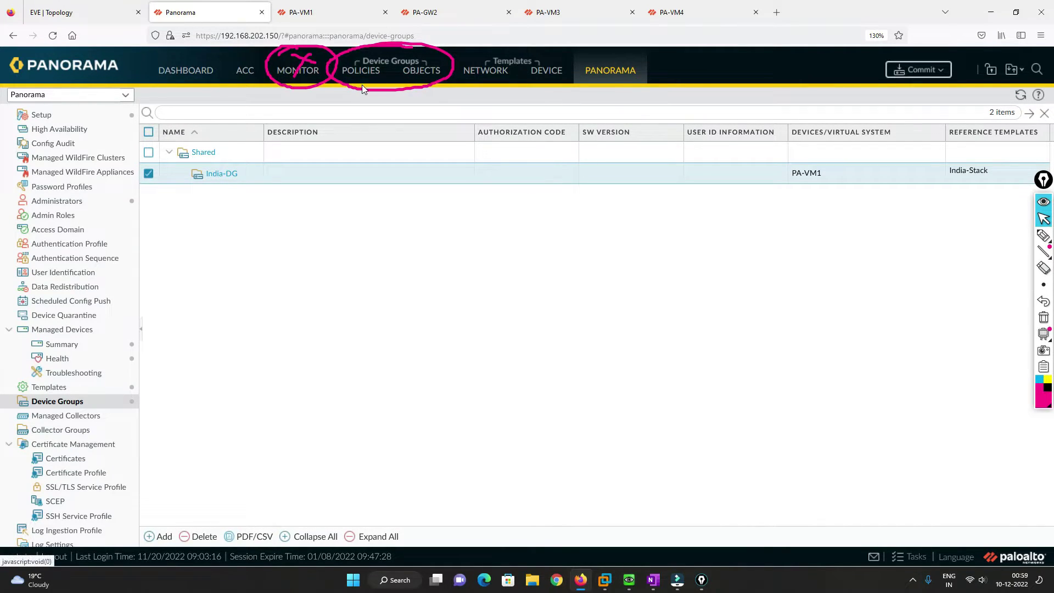
# - Annotate India-DG and the Device Groups and Templates headings, underlining POLICIES, OBJECTS, NETWORK and DEVICE, and clear the markings
pyautogui.click(1043, 235)
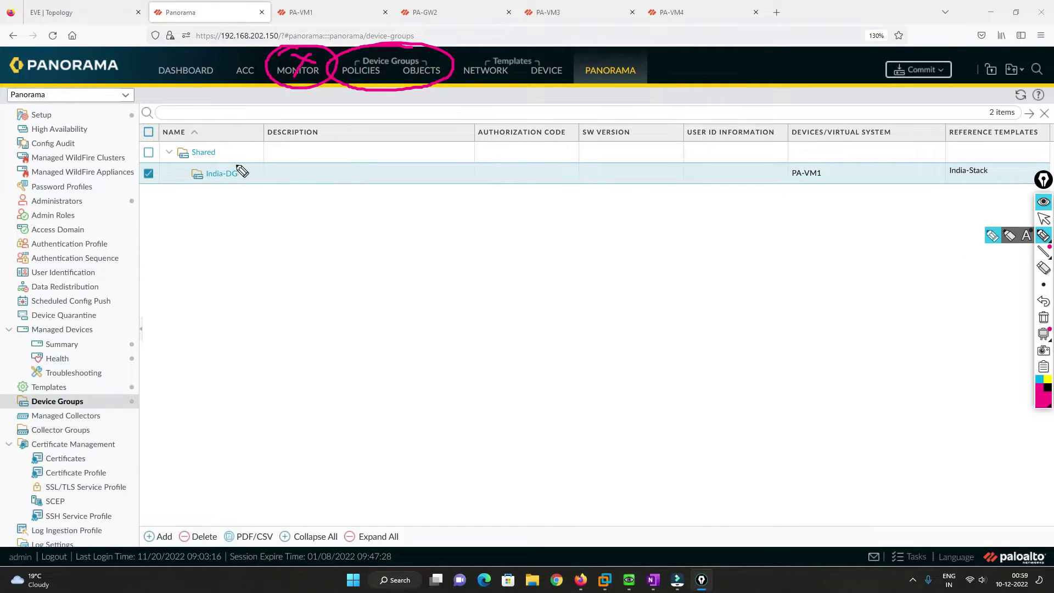
pyautogui.moveTo(240, 160)
pyautogui.mouseDown()
pyautogui.moveTo(202, 161)
pyautogui.moveTo(200, 195)
pyautogui.moveTo(235, 193)
pyautogui.moveTo(242, 161)
pyautogui.mouseUp()
pyautogui.moveTo(395, 103); pyautogui.dragTo(422, 95)
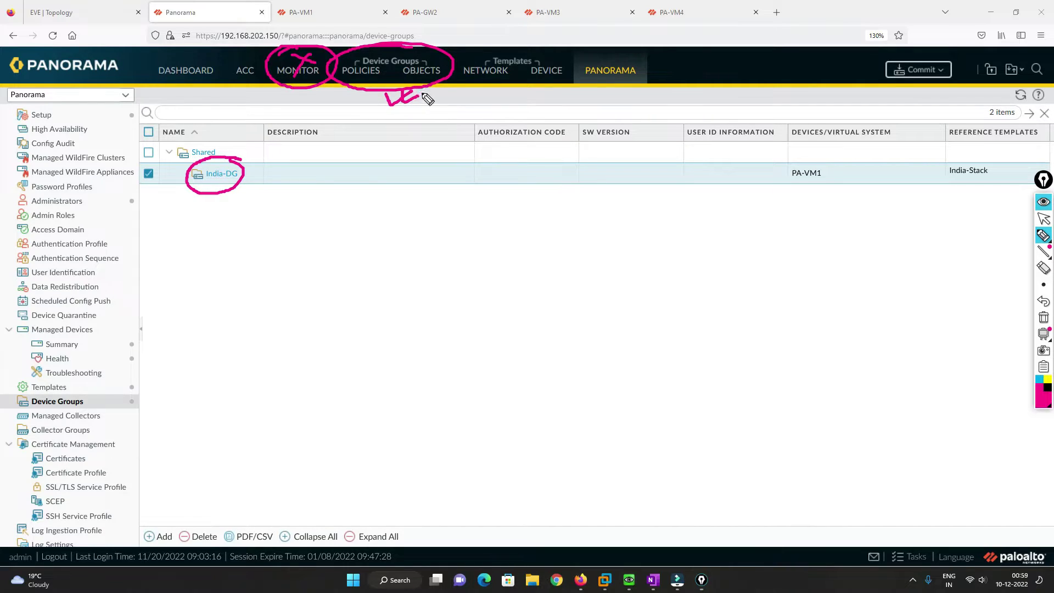
pyautogui.moveTo(537, 51)
pyautogui.mouseDown()
pyautogui.moveTo(508, 45)
pyautogui.moveTo(480, 64)
pyautogui.moveTo(541, 56)
pyautogui.moveTo(512, 44)
pyautogui.mouseUp()
pyautogui.moveTo(479, 80); pyautogui.dragTo(551, 78)
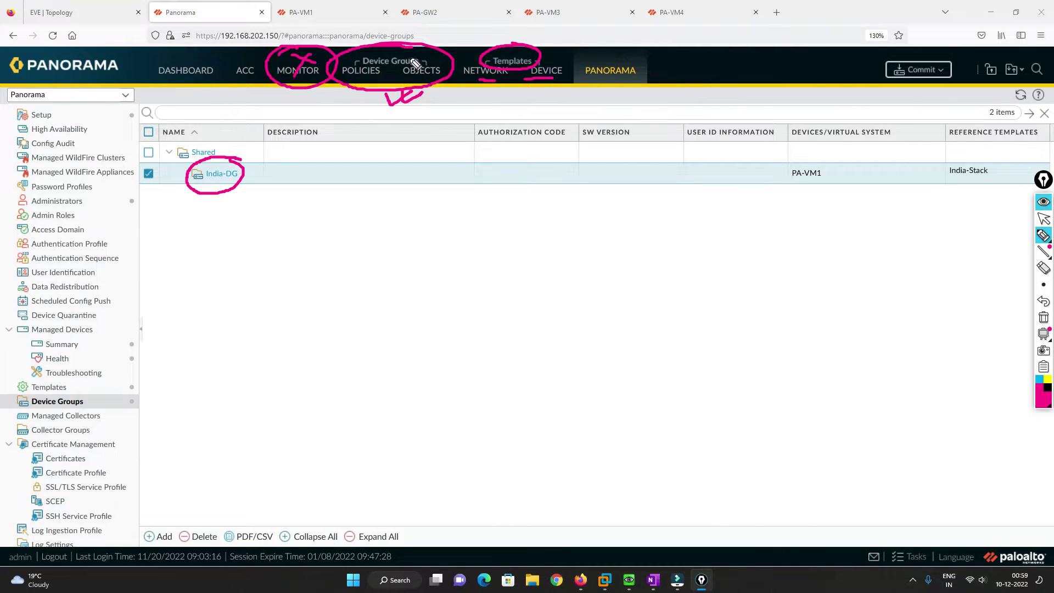
pyautogui.moveTo(362, 81); pyautogui.dragTo(425, 80)
pyautogui.hotkey('ctrl', 'shift', '1')
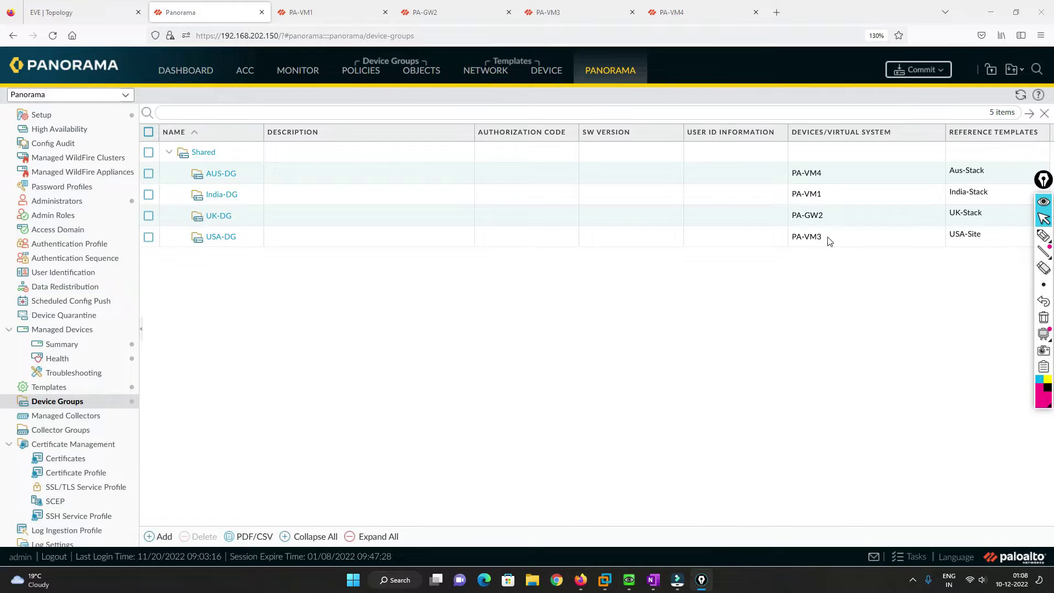
# - Bracket the AUS, India, UK and USA device groups, label Shared as global, and mark arrows beside each group
pyautogui.click(1043, 235)
pyautogui.moveTo(246, 168); pyautogui.dragTo(250, 245)
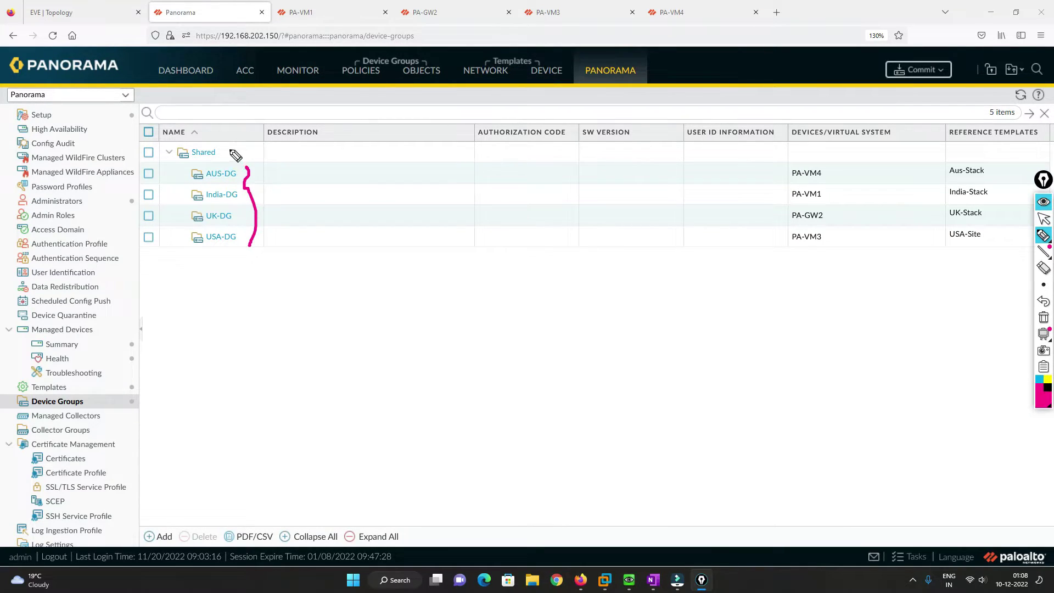
pyautogui.moveTo(223, 153)
pyautogui.mouseDown()
pyautogui.moveTo(251, 142)
pyautogui.moveTo(248, 113)
pyautogui.moveTo(324, 98)
pyautogui.mouseUp()
pyautogui.moveTo(281, 153)
pyautogui.mouseDown()
pyautogui.moveTo(303, 155)
pyautogui.moveTo(282, 235)
pyautogui.mouseUp()
pyautogui.click(285, 177)
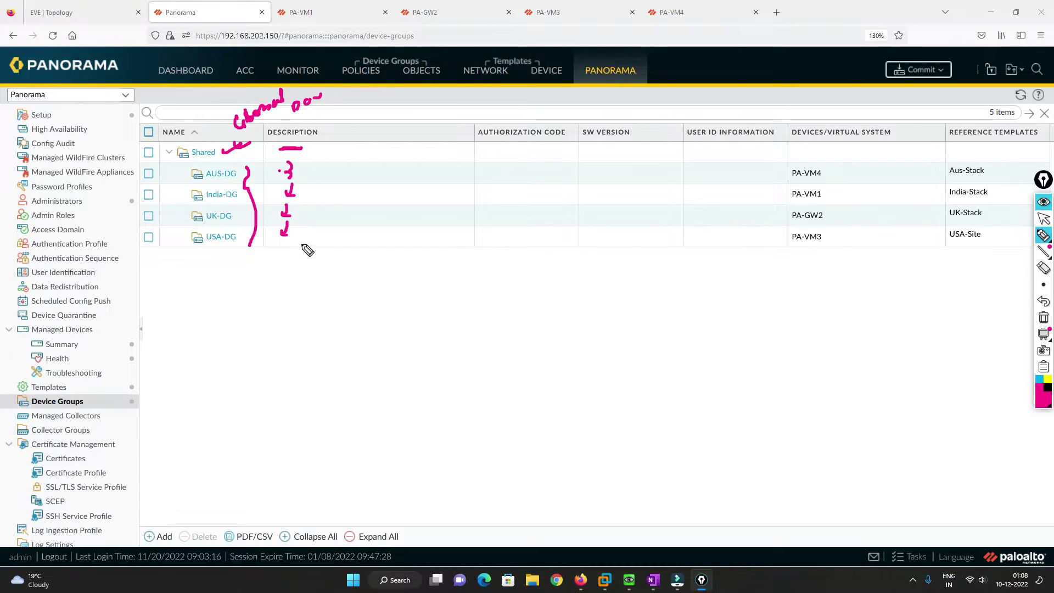
# - Clear the annotations and sketch a circled Delhi child group with arrows to and from India-DG, also marking Shared
pyautogui.click(1043, 317)
pyautogui.moveTo(244, 194)
pyautogui.mouseDown()
pyautogui.moveTo(294, 287)
pyautogui.moveTo(304, 281)
pyautogui.mouseUp()
pyautogui.moveTo(287, 340)
pyautogui.mouseDown()
pyautogui.moveTo(277, 330)
pyautogui.moveTo(313, 328)
pyautogui.moveTo(226, 180)
pyautogui.moveTo(189, 184)
pyautogui.moveTo(184, 200)
pyautogui.moveTo(249, 201)
pyautogui.moveTo(269, 177)
pyautogui.mouseUp()
pyautogui.click(311, 307)
pyautogui.moveTo(327, 312)
pyautogui.mouseDown()
pyautogui.moveTo(282, 302)
pyautogui.moveTo(305, 313)
pyautogui.mouseUp()
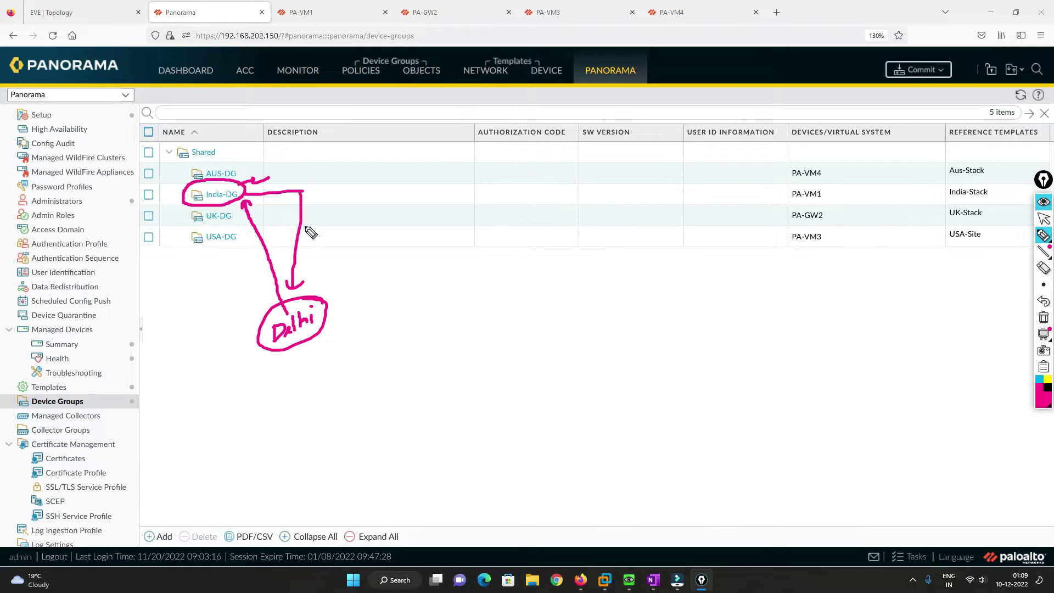
pyautogui.moveTo(226, 148)
pyautogui.mouseDown()
pyautogui.moveTo(250, 145)
pyautogui.moveTo(240, 118)
pyautogui.moveTo(258, 125)
pyautogui.moveTo(280, 113)
pyautogui.moveTo(294, 125)
pyautogui.mouseUp()
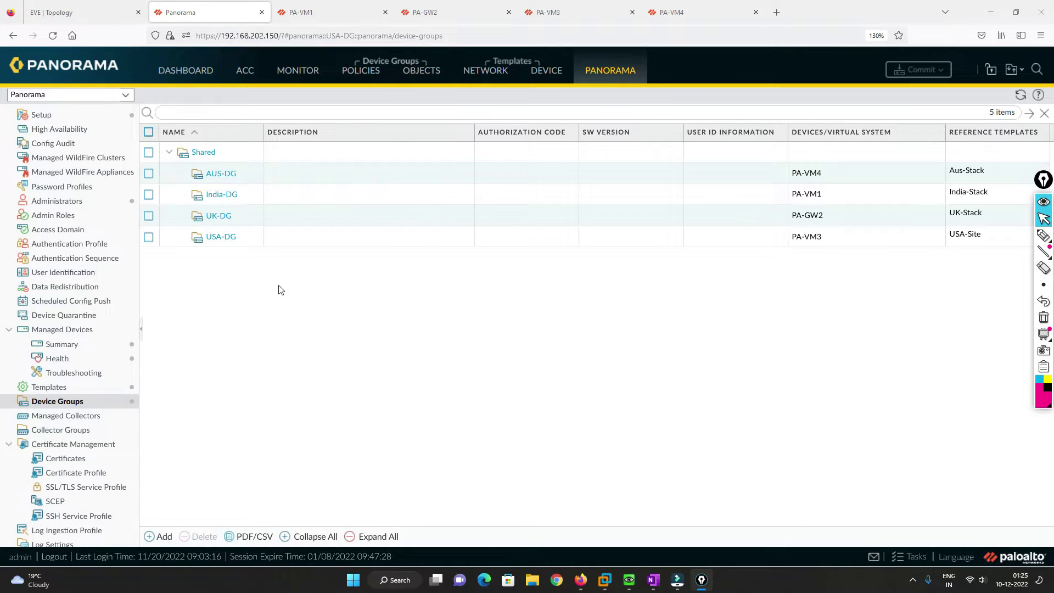
# - Check the site subnets in the EVE topology and open a new address object form for the USA-DG device group in Panorama
pyautogui.click(420, 68)
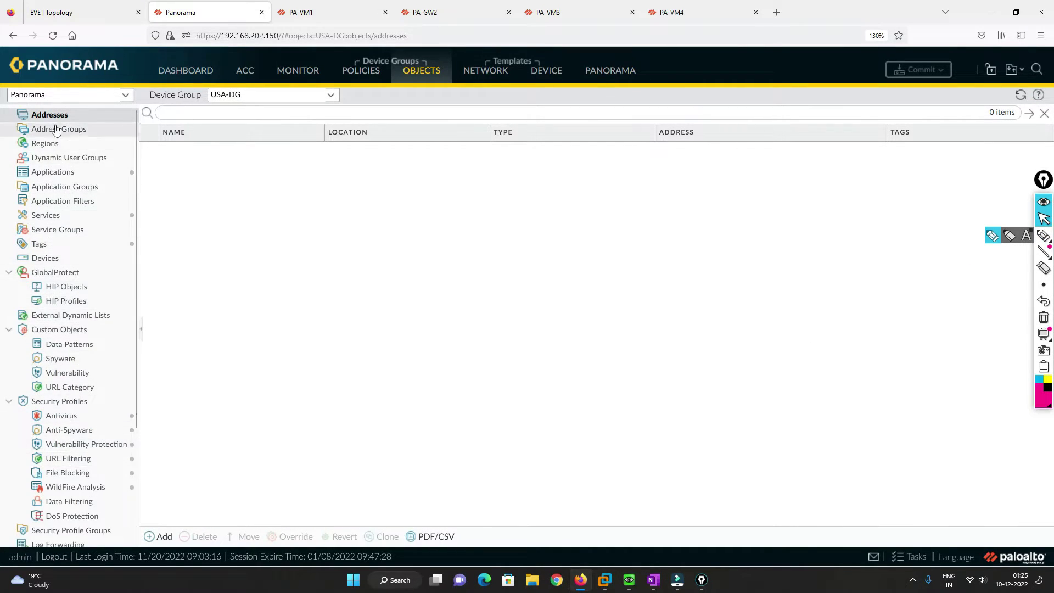
pyautogui.click(87, 7)
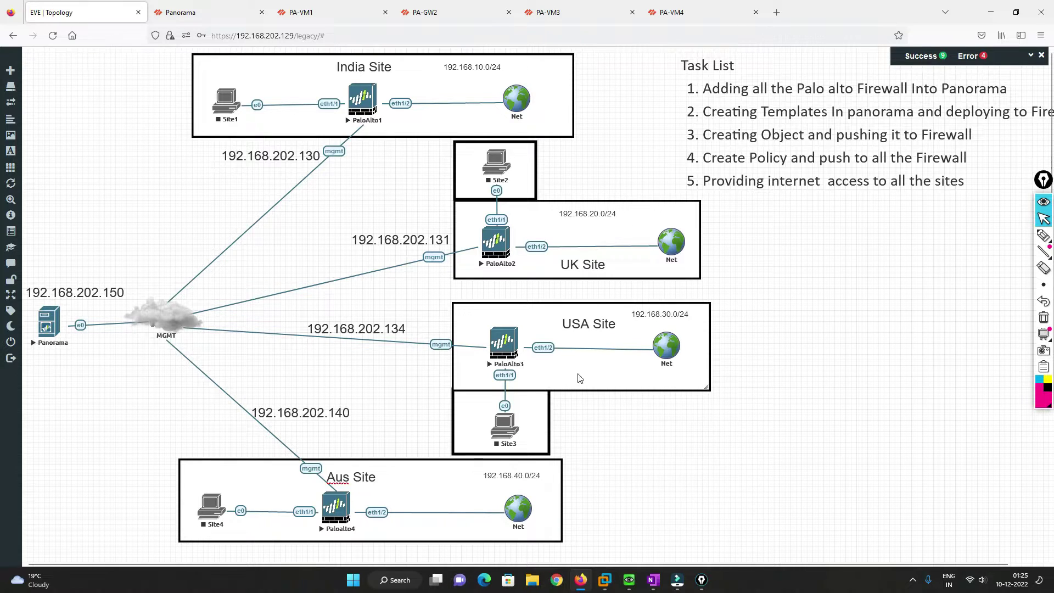
pyautogui.click(194, 7)
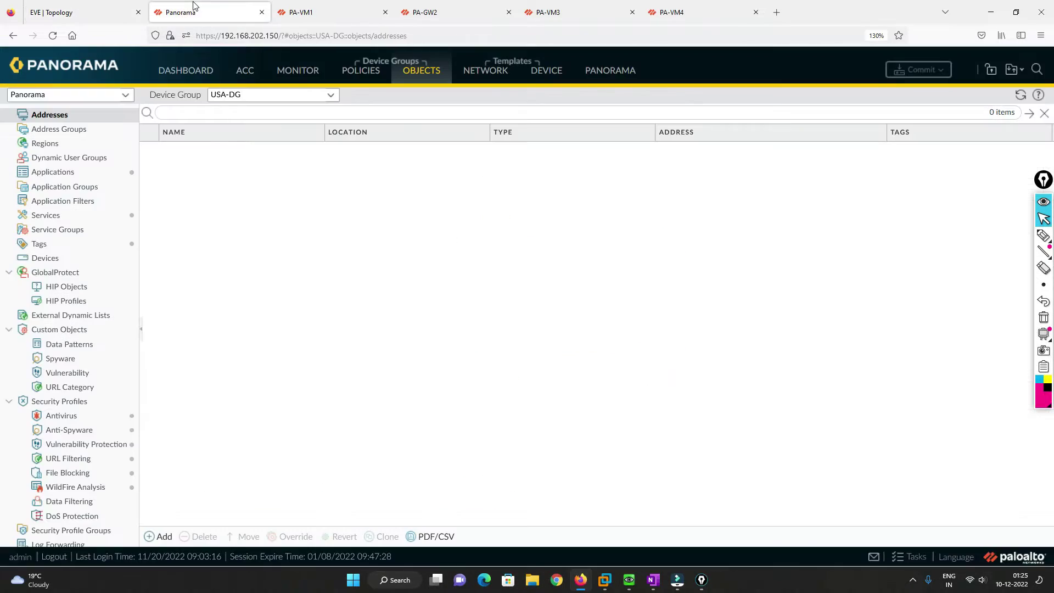
pyautogui.click(162, 537)
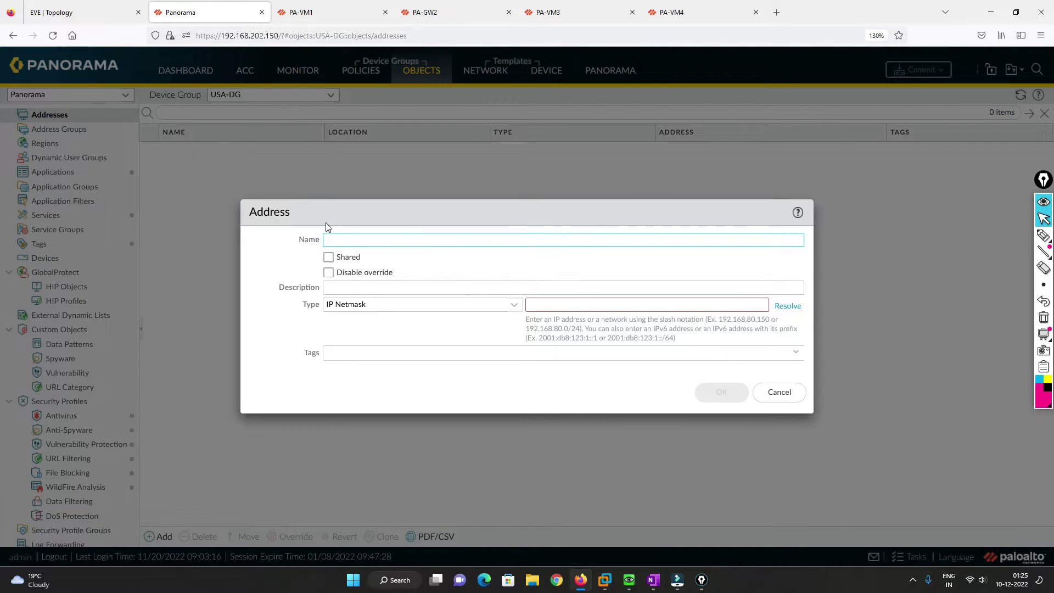
# - Annotate the address form with a tick, arrow and cross at Shared, dashes in the name and netmask fields, and a long brace
pyautogui.click(1043, 236)
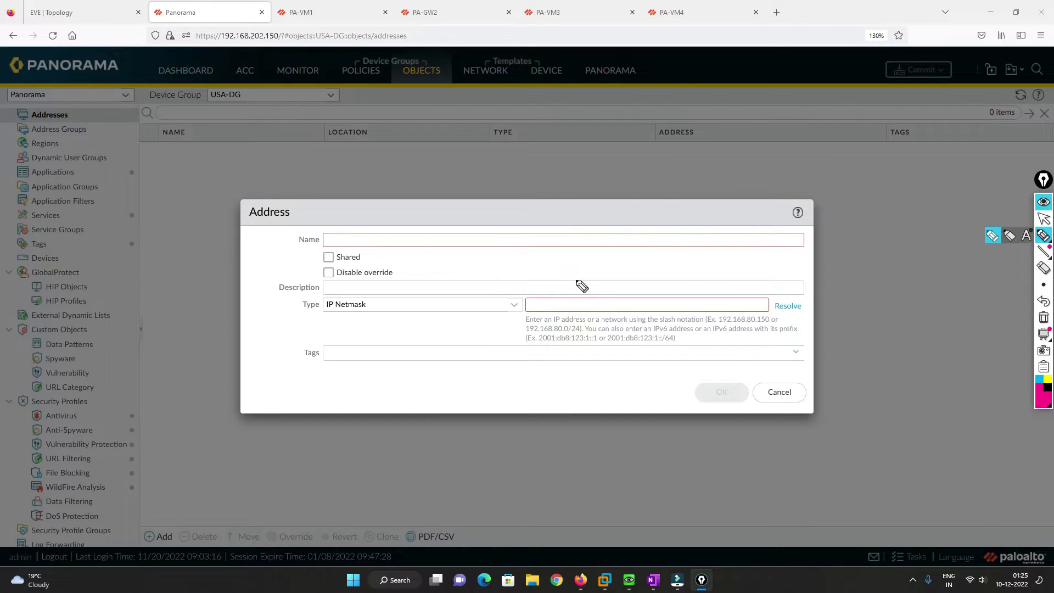
pyautogui.moveTo(364, 258); pyautogui.dragTo(406, 262)
pyautogui.moveTo(406, 252); pyautogui.dragTo(397, 262)
pyautogui.moveTo(328, 257)
pyautogui.mouseDown()
pyautogui.moveTo(354, 252)
pyautogui.moveTo(345, 238)
pyautogui.mouseUp()
pyautogui.moveTo(349, 238); pyautogui.dragTo(382, 238)
pyautogui.moveTo(547, 304); pyautogui.dragTo(572, 304)
pyautogui.moveTo(576, 305); pyautogui.dragTo(593, 306)
pyautogui.moveTo(597, 305); pyautogui.dragTo(606, 304)
pyautogui.moveTo(405, 282)
pyautogui.mouseDown()
pyautogui.moveTo(410, 332)
pyautogui.moveTo(385, 392)
pyautogui.mouseUp()
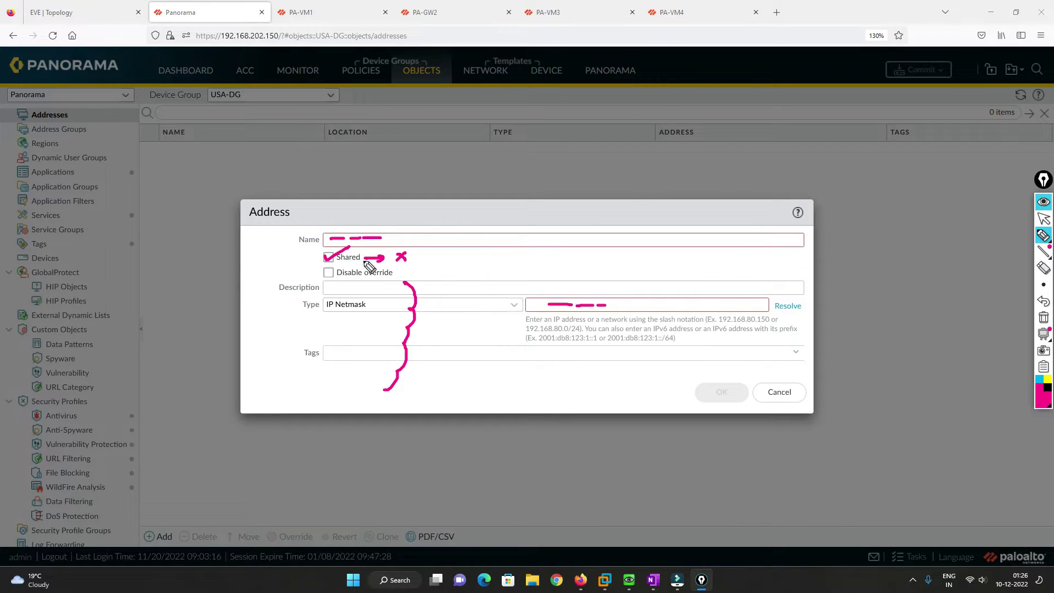
# - Cross out the Shared option, circle USA-DG, sketch a numbered note about shared objects above the form, and clear the annotations
pyautogui.moveTo(325, 257); pyautogui.dragTo(354, 246)
pyautogui.moveTo(350, 247); pyautogui.dragTo(329, 269)
pyautogui.moveTo(394, 238); pyautogui.dragTo(410, 239)
pyautogui.moveTo(413, 239); pyautogui.dragTo(443, 239)
pyautogui.moveTo(254, 91)
pyautogui.mouseDown()
pyautogui.moveTo(226, 84)
pyautogui.moveTo(211, 97)
pyautogui.moveTo(240, 109)
pyautogui.moveTo(254, 95)
pyautogui.mouseUp()
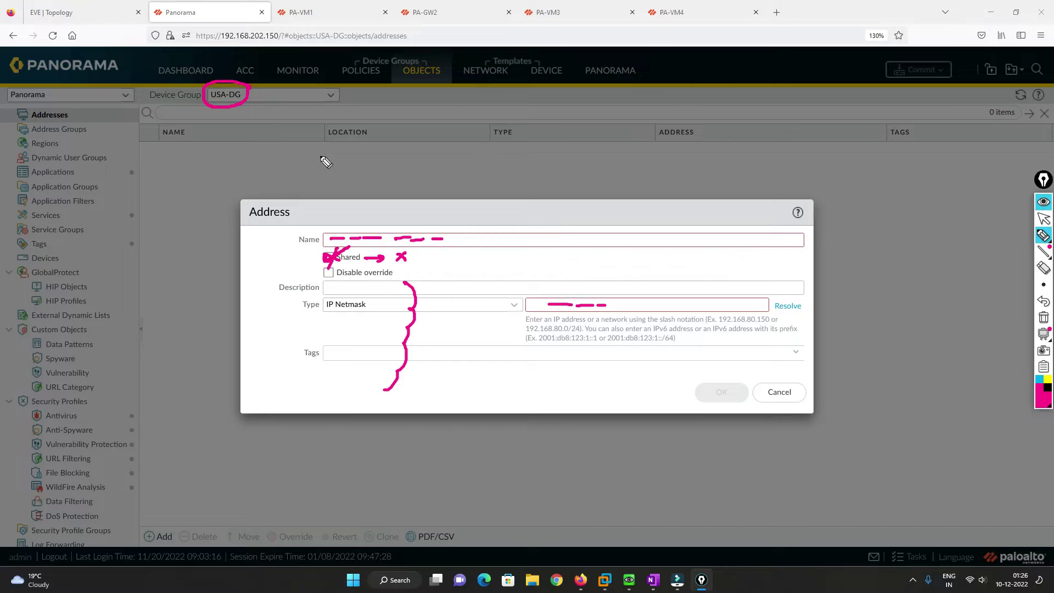
pyautogui.moveTo(328, 159)
pyautogui.mouseDown()
pyautogui.moveTo(324, 186)
pyautogui.moveTo(337, 161)
pyautogui.moveTo(373, 159)
pyautogui.moveTo(386, 186)
pyautogui.moveTo(414, 171)
pyautogui.moveTo(427, 202)
pyautogui.mouseUp()
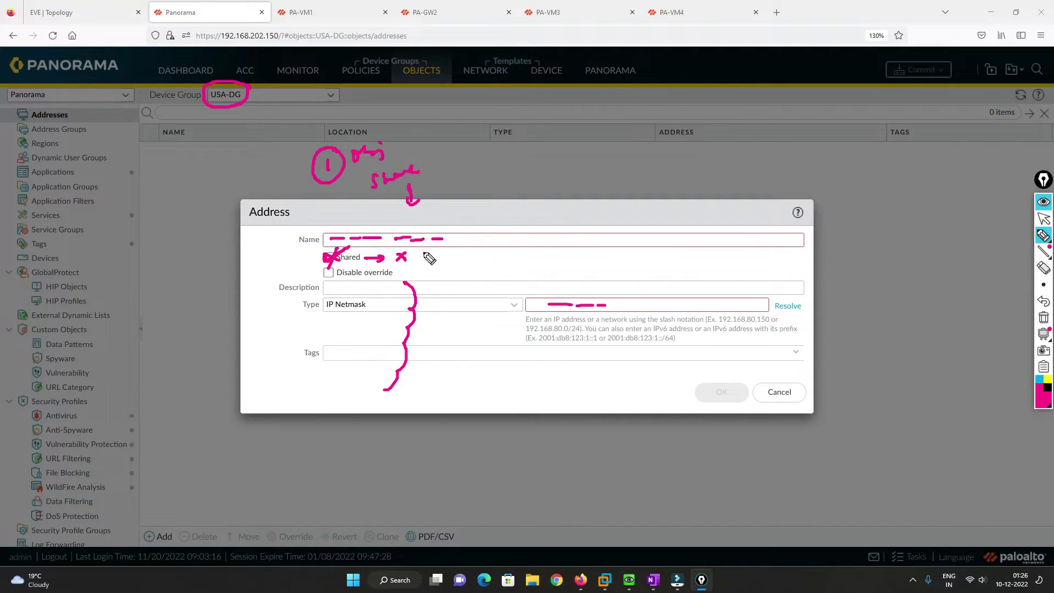
pyautogui.moveTo(431, 226)
pyautogui.mouseDown()
pyautogui.moveTo(484, 214)
pyautogui.moveTo(509, 184)
pyautogui.moveTo(537, 184)
pyautogui.mouseUp()
pyautogui.press('Escape')
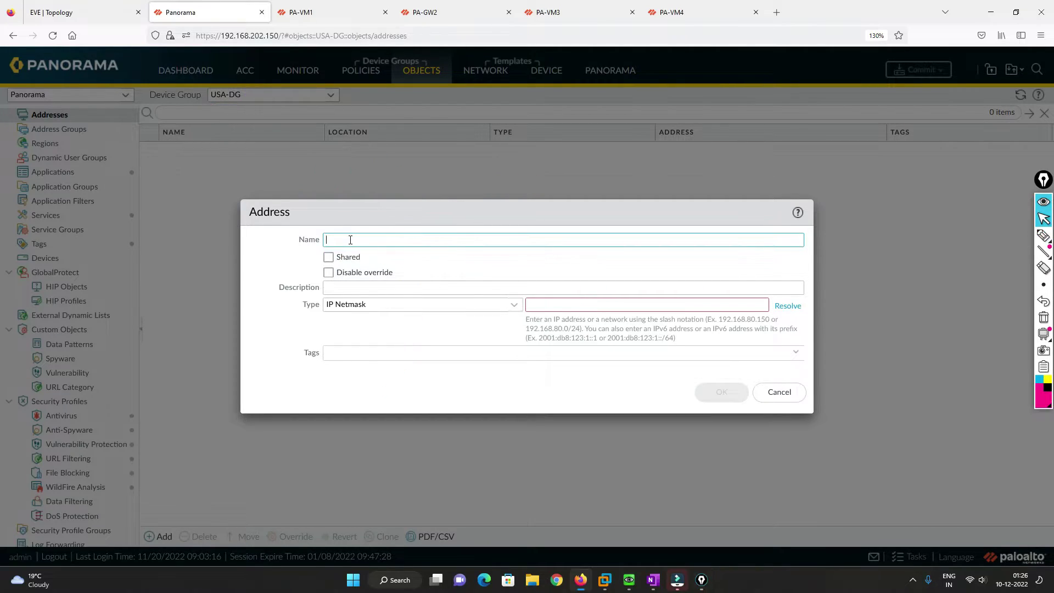
# - Create a shared address object named India-Site with the IP netmask 192.168.10.0/24
pyautogui.click(351, 240)
pyautogui.click(331, 258)
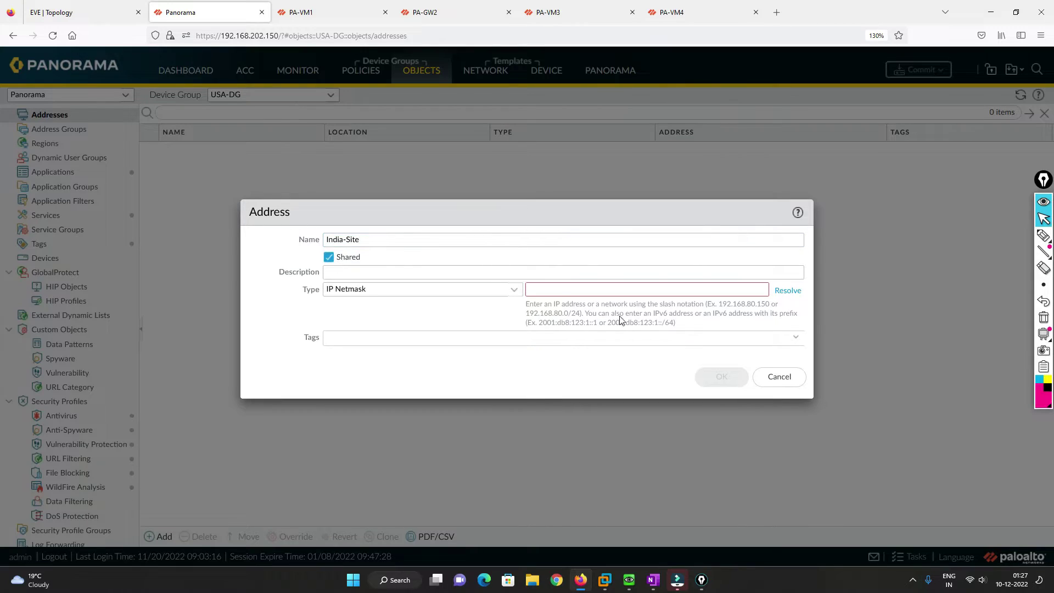
pyautogui.click(550, 293)
pyautogui.write('192.168.10.0')
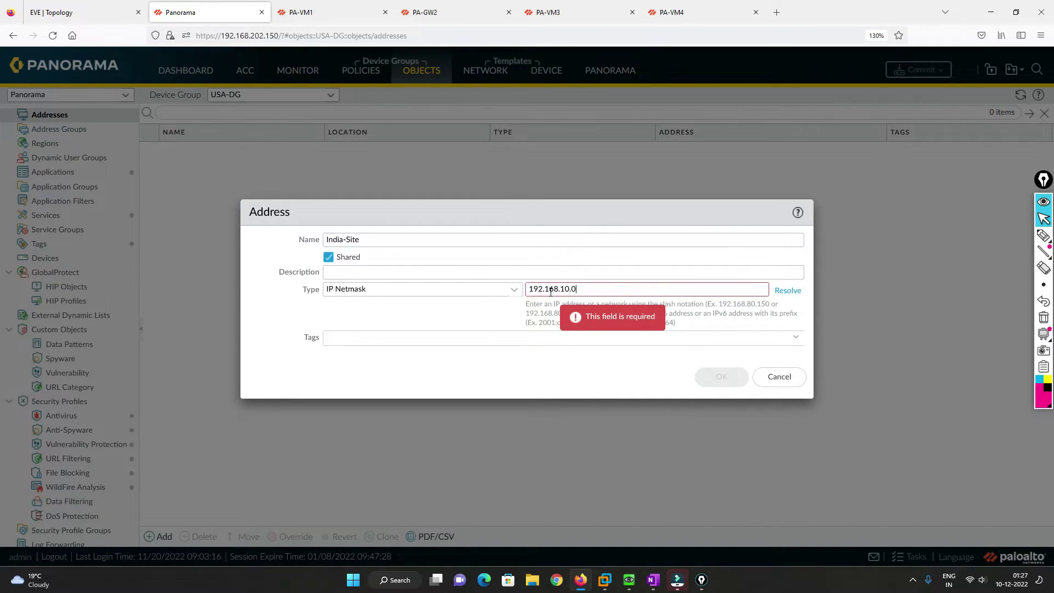
pyautogui.write('/24')
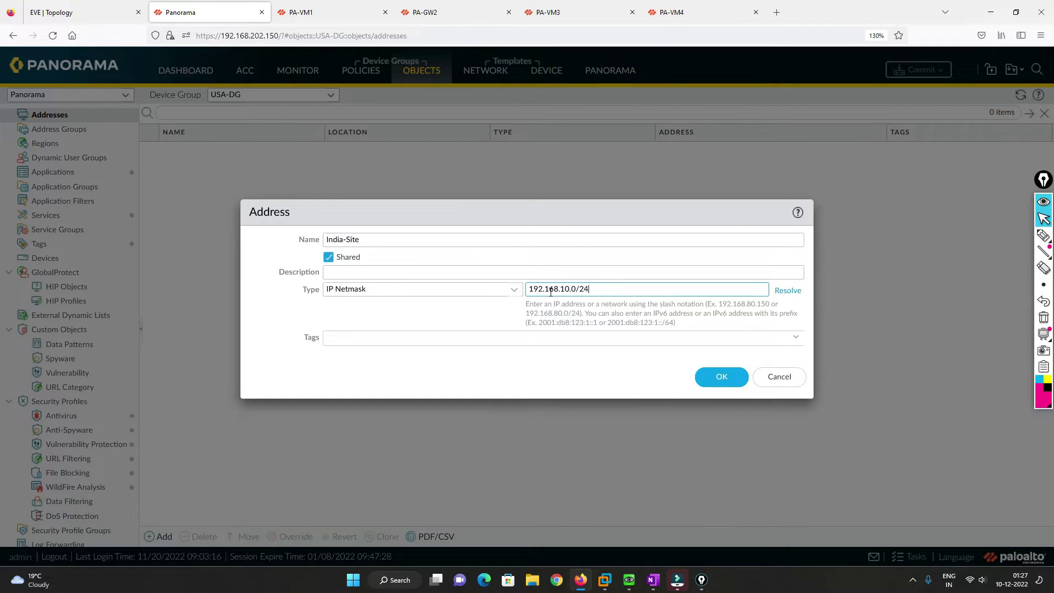
pyautogui.click(714, 379)
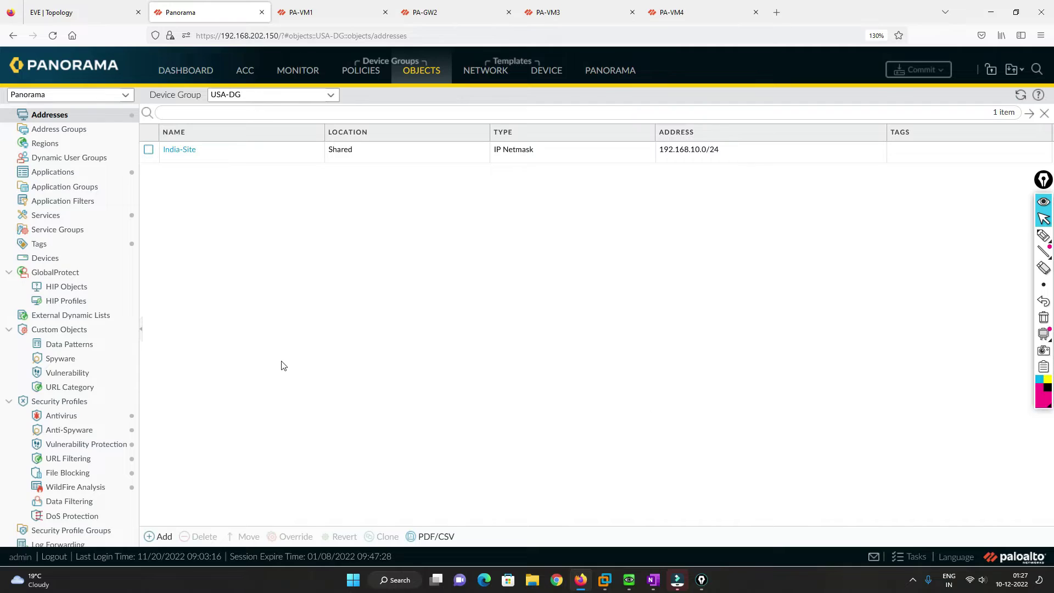
# - Create an unshared address object named USA-Site in USA-DG with the IP netmask 192.168.30.0/24, checking the subnet in the topology
pyautogui.click(159, 536)
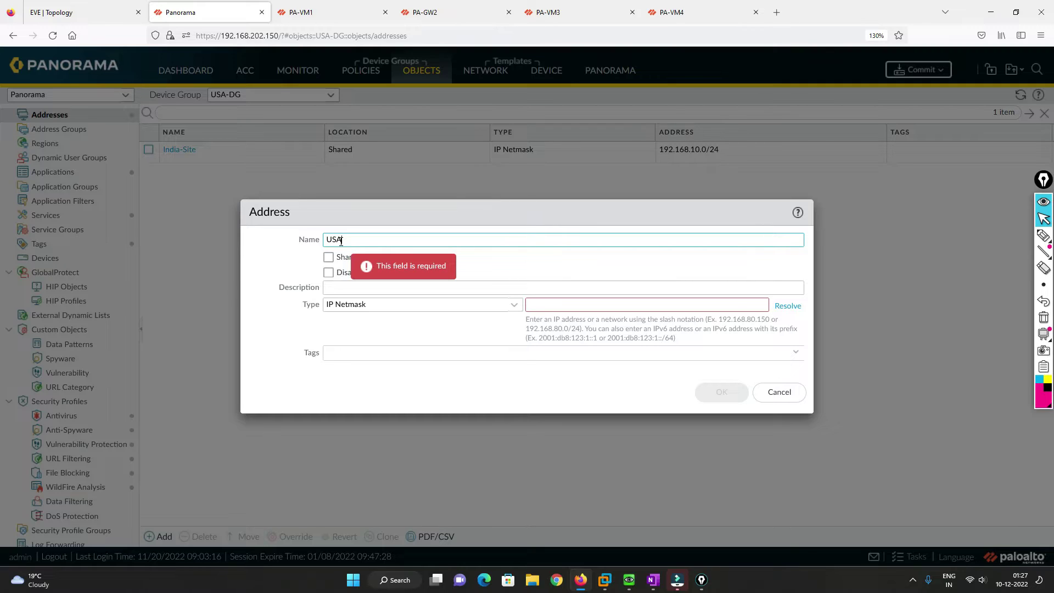
pyautogui.write('te')
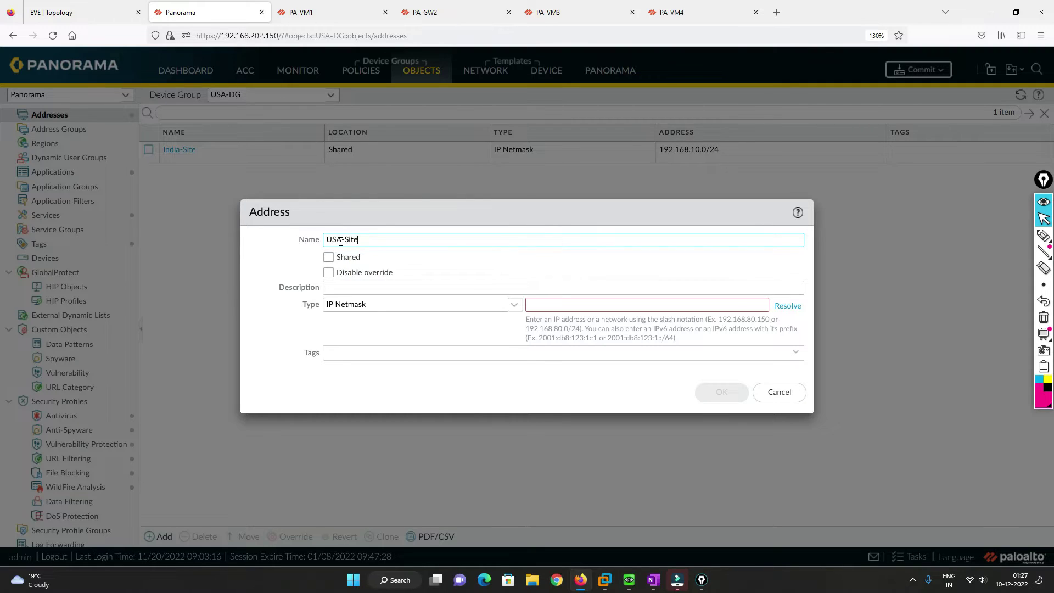
pyautogui.click(128, 7)
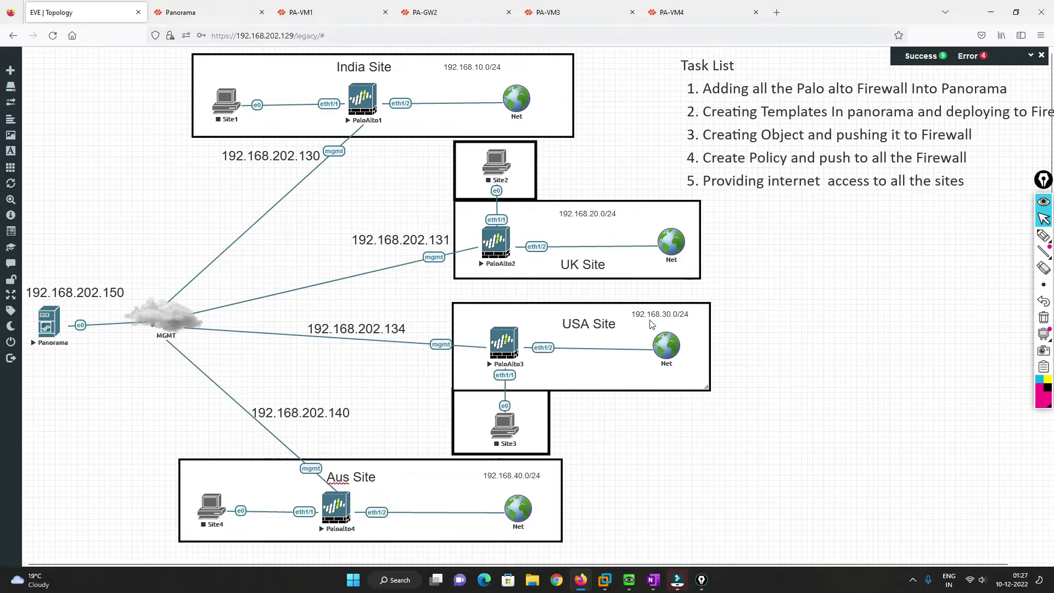
pyautogui.hotkey('ctrl', 'Tab')
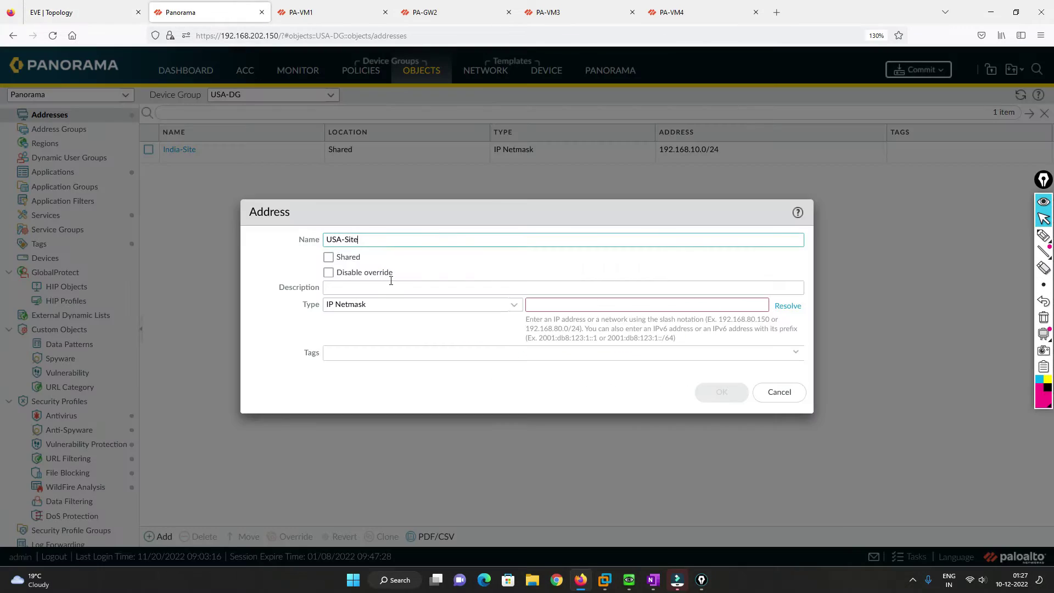
pyautogui.click(570, 309)
pyautogui.write('192.168.30')
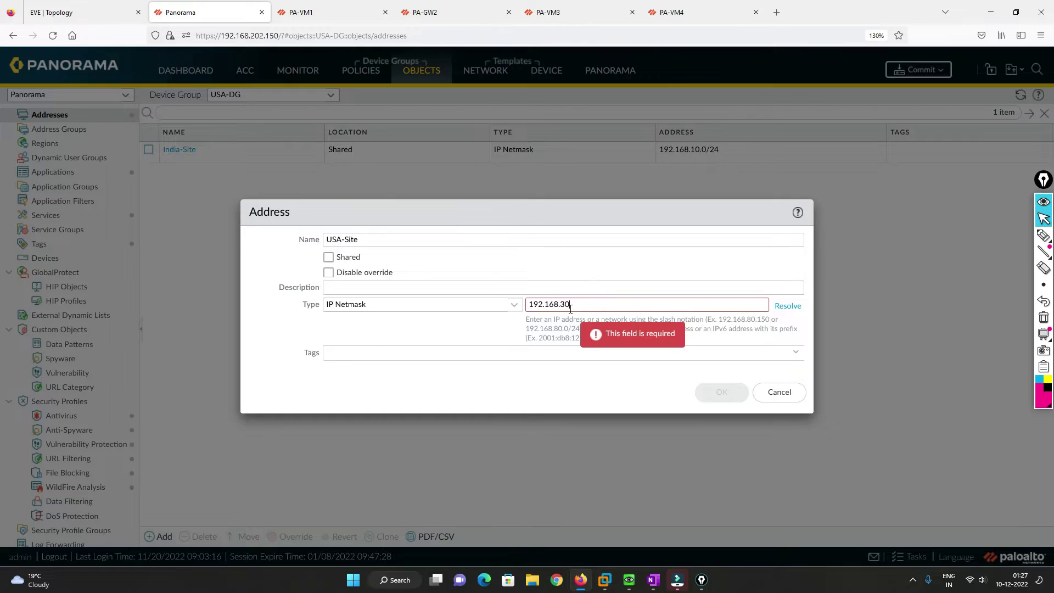
pyautogui.write('.0/24')
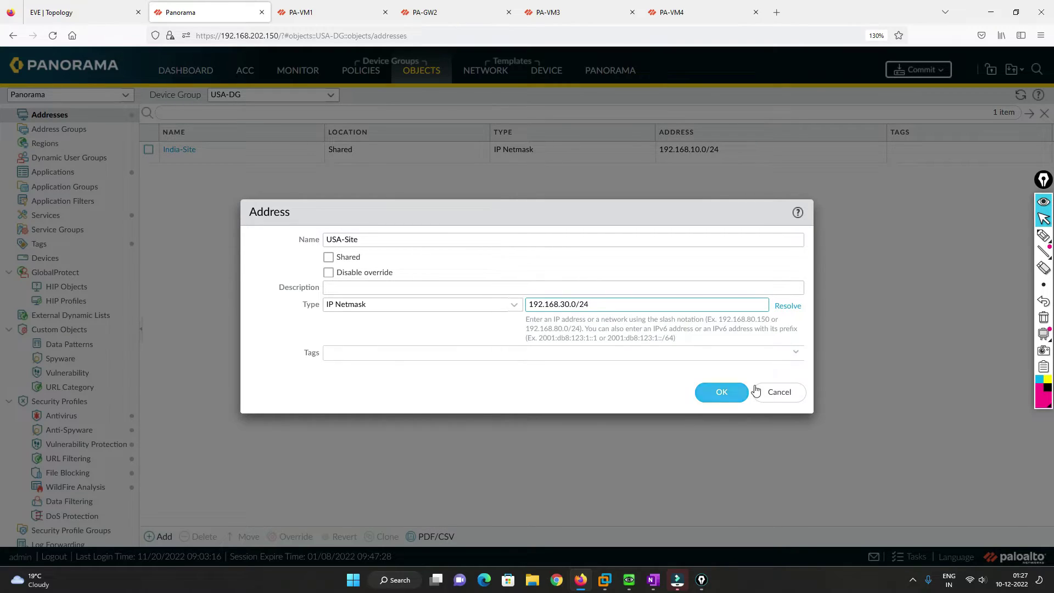
pyautogui.click(722, 391)
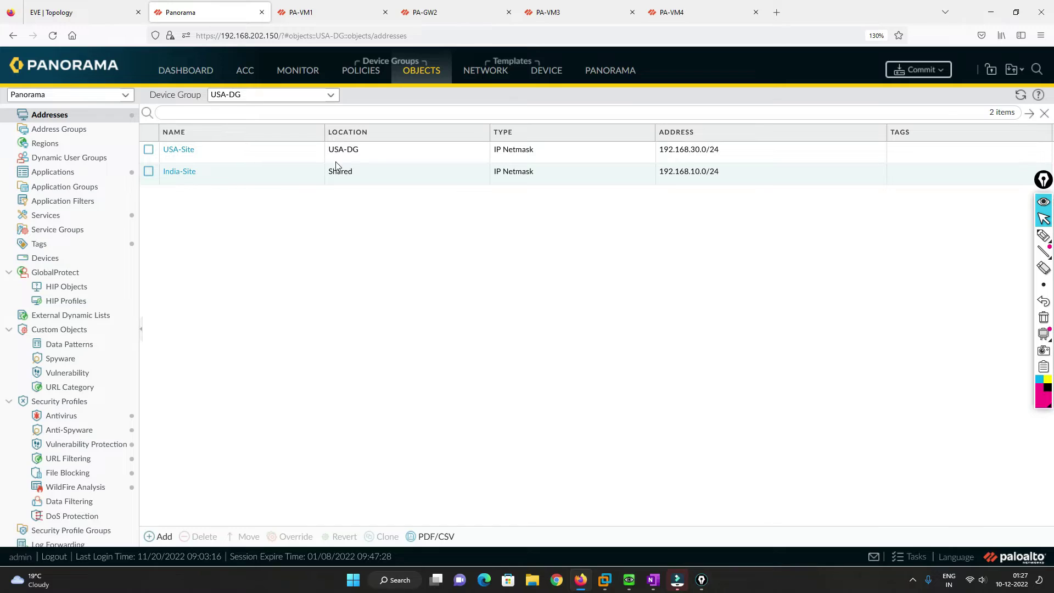
# - Switch to the UK-DG device group and begin a new address object named UK-Site
pyautogui.click(331, 95)
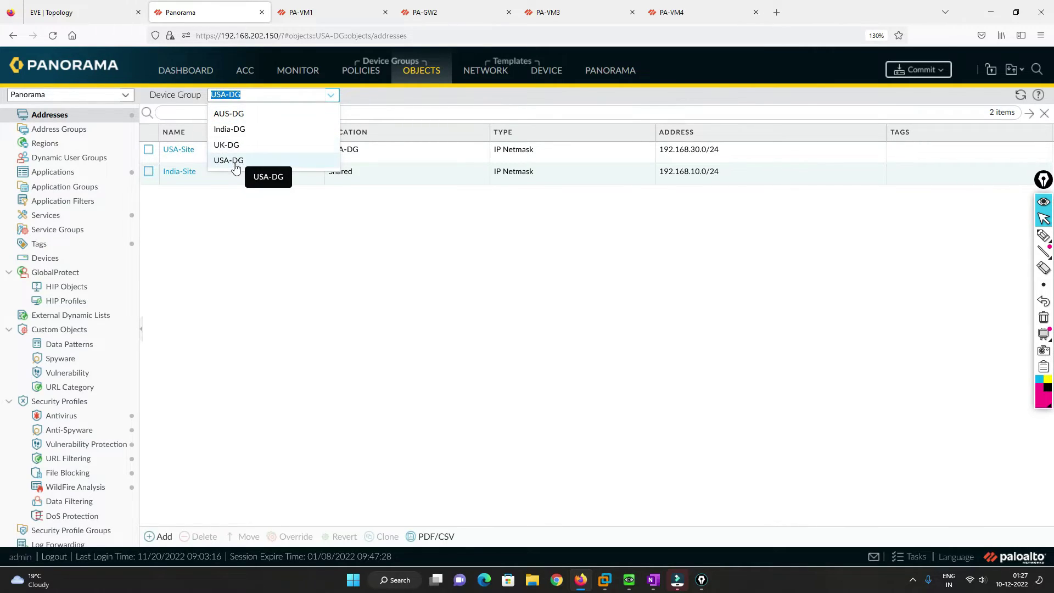
pyautogui.click(237, 147)
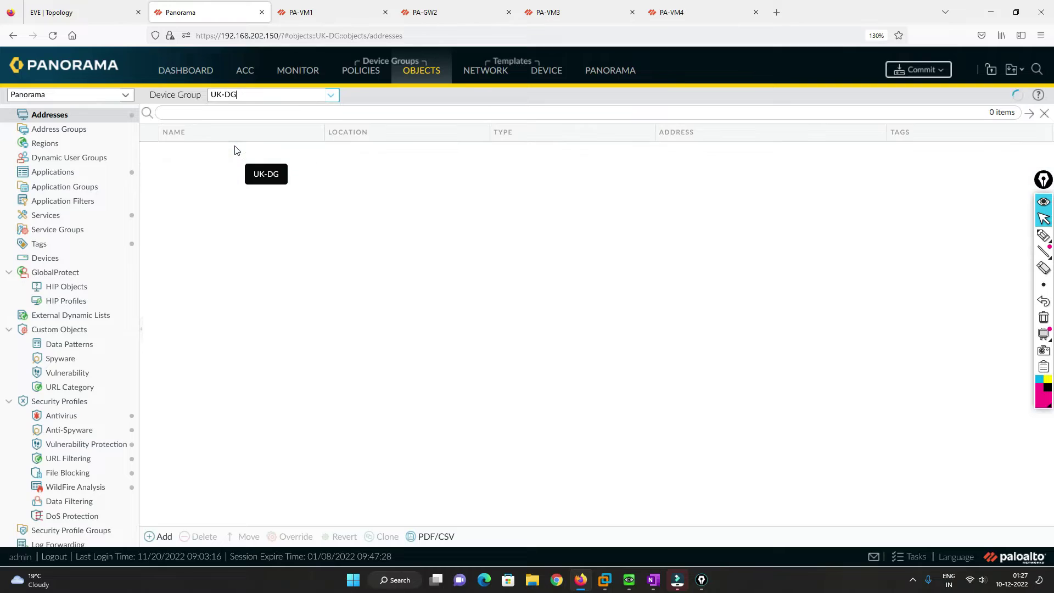
pyautogui.click(159, 536)
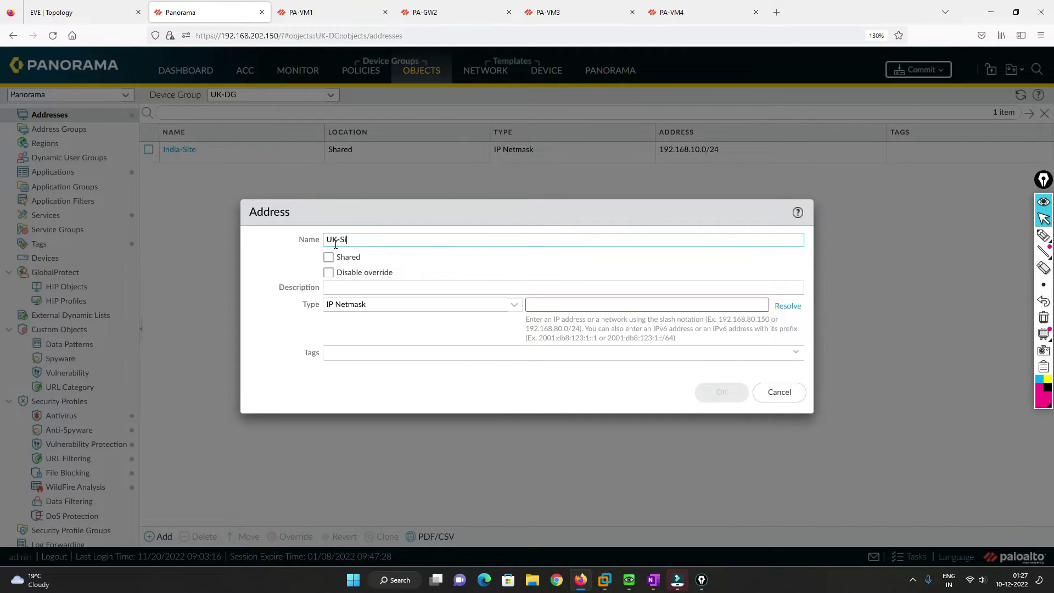
pyautogui.press('Tab')
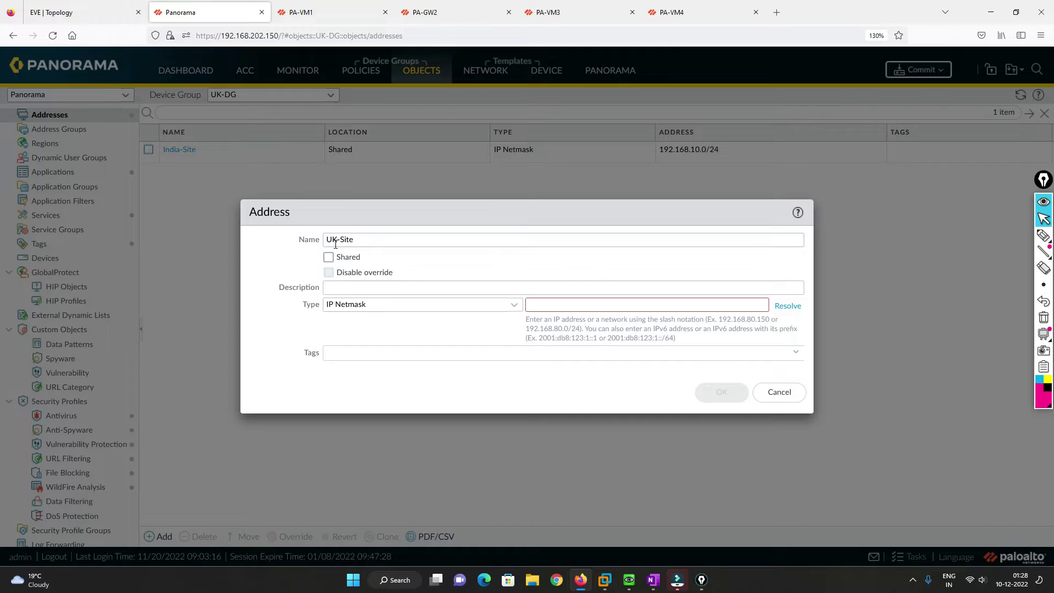
# - Look up the UK subnet in the topology, set the UK-Site IP netmask to 192.168.20.0/24, and save the object
pyautogui.hotkey('ctrl', 'pageup')
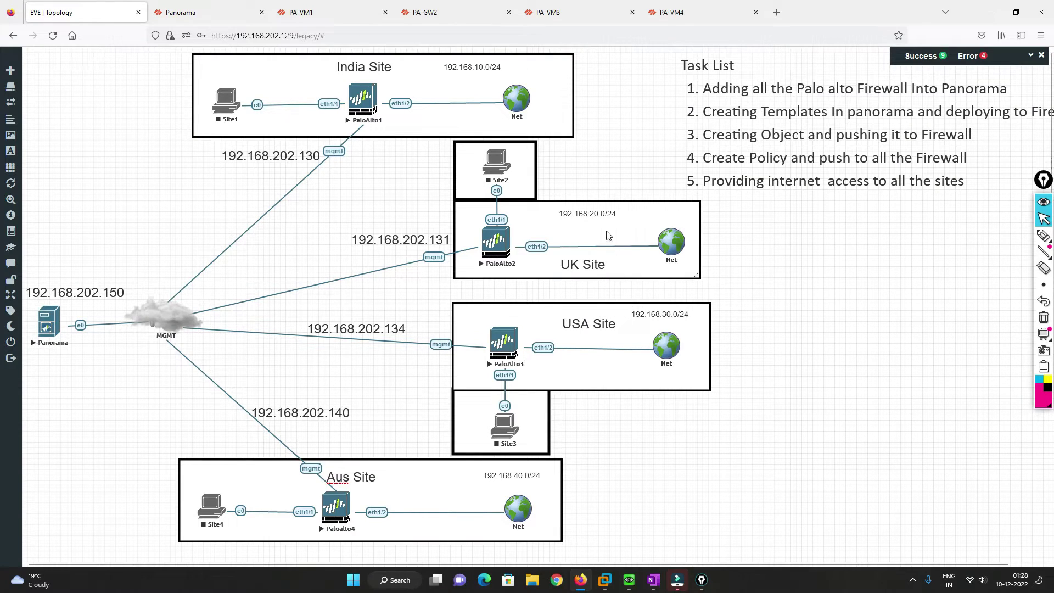
pyautogui.click(222, 12)
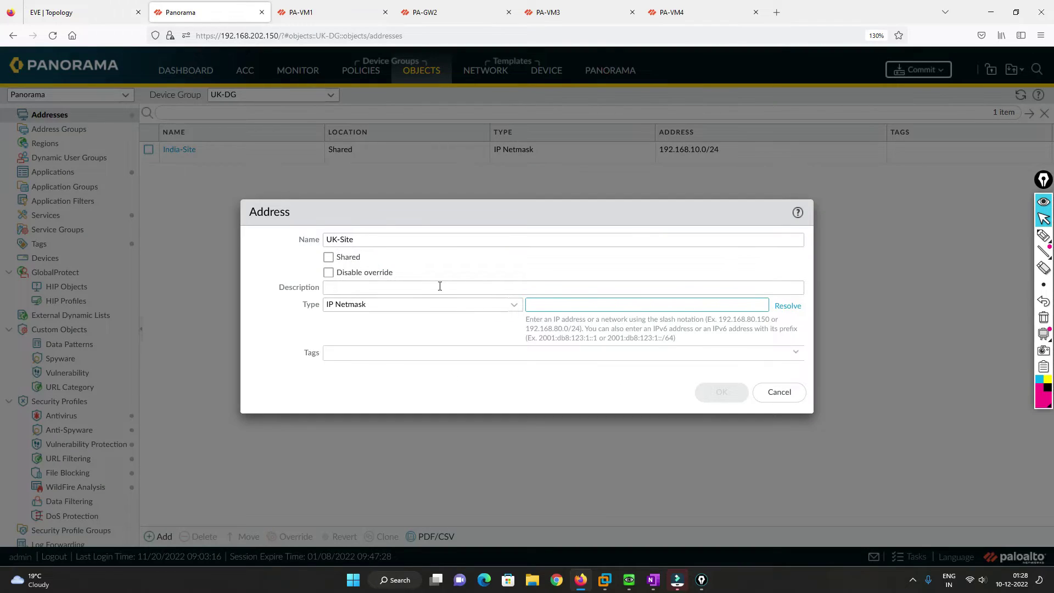
pyautogui.click(545, 302)
pyautogui.write('192.138')
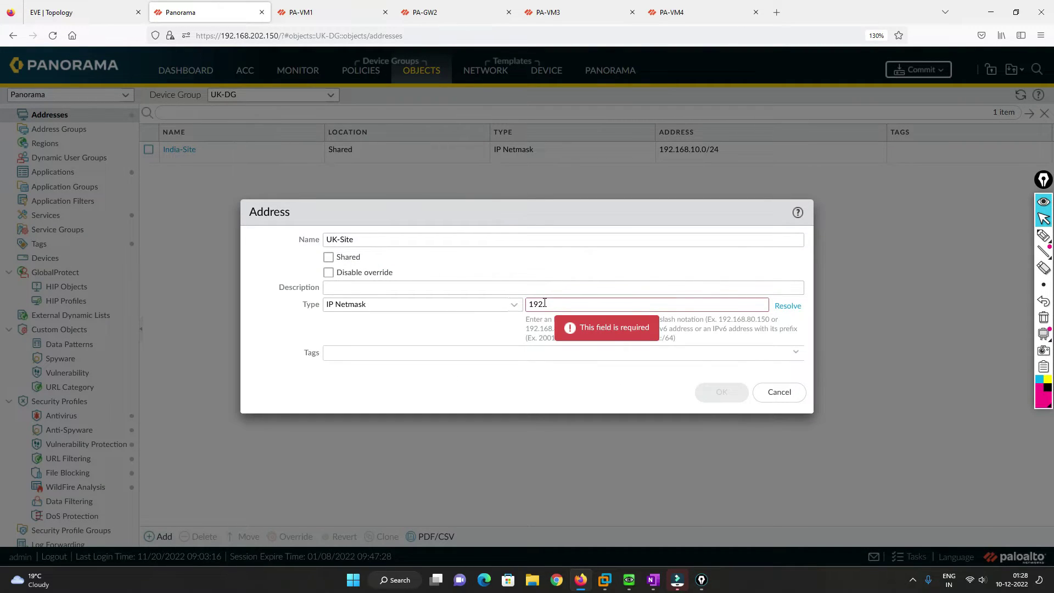
pyautogui.press('BackSpace')
pyautogui.press('BackSpace')
pyautogui.write('168.')
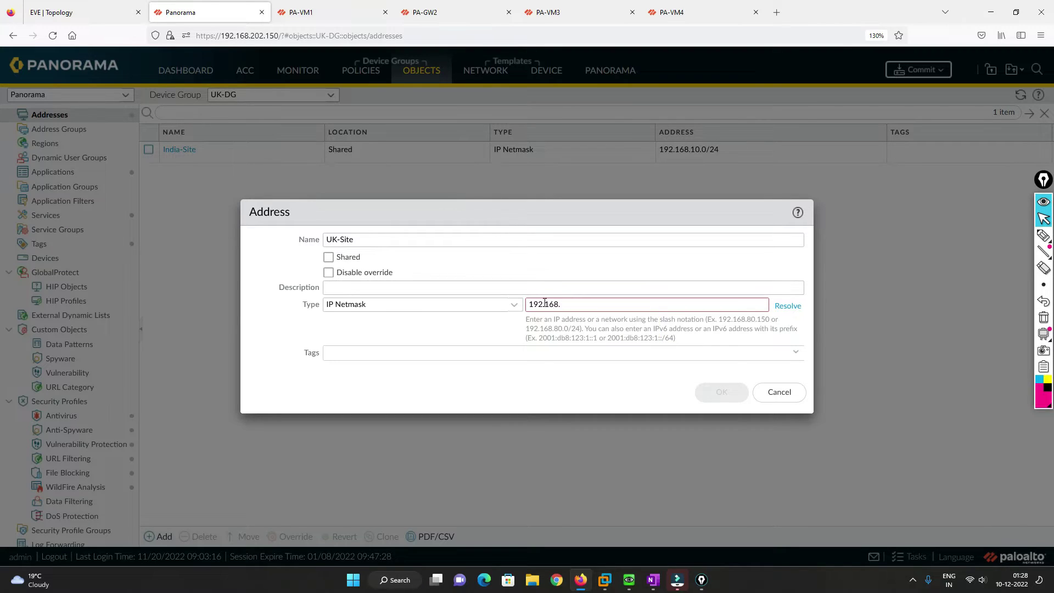
pyautogui.write('20.0/24')
pyautogui.click(717, 391)
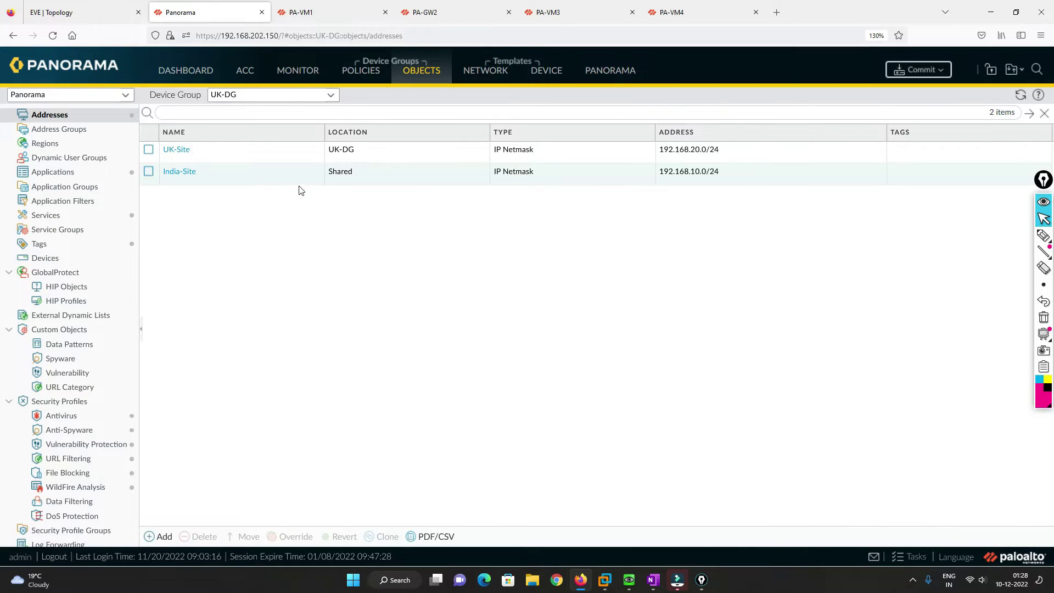
# - Switch to the AUS-DG device group and create an address object named AUS-Site with the IP netmask 192.168.40.0/24
pyautogui.click(331, 96)
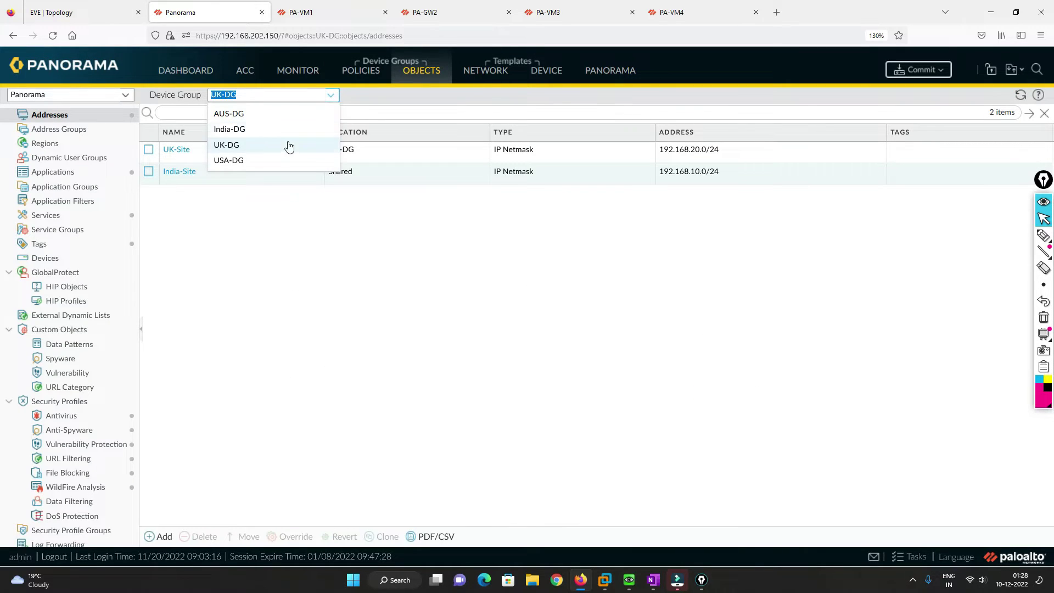
pyautogui.click(234, 114)
pyautogui.click(160, 538)
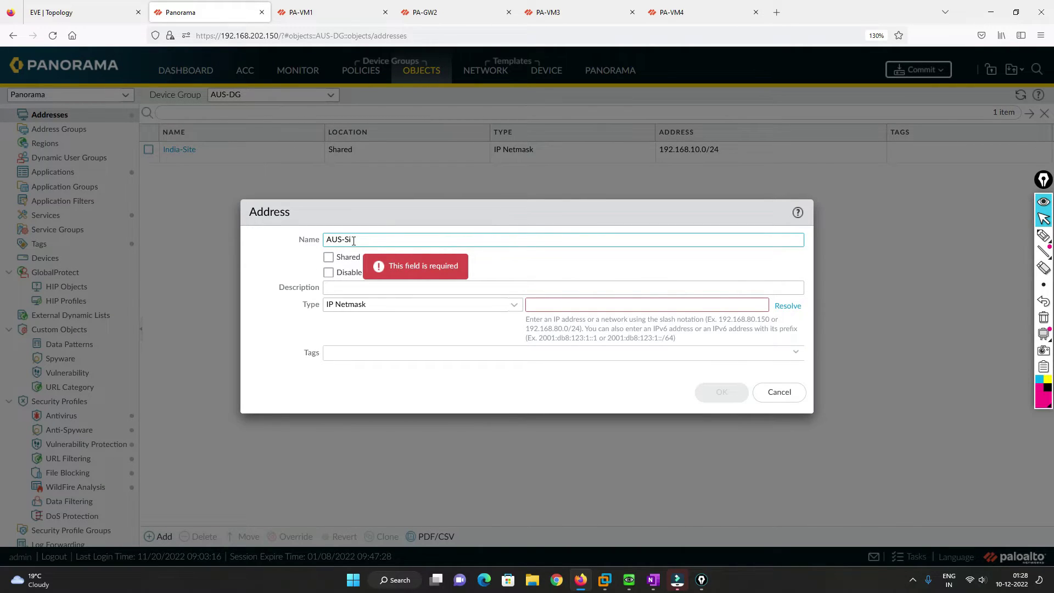
pyautogui.press('Tab')
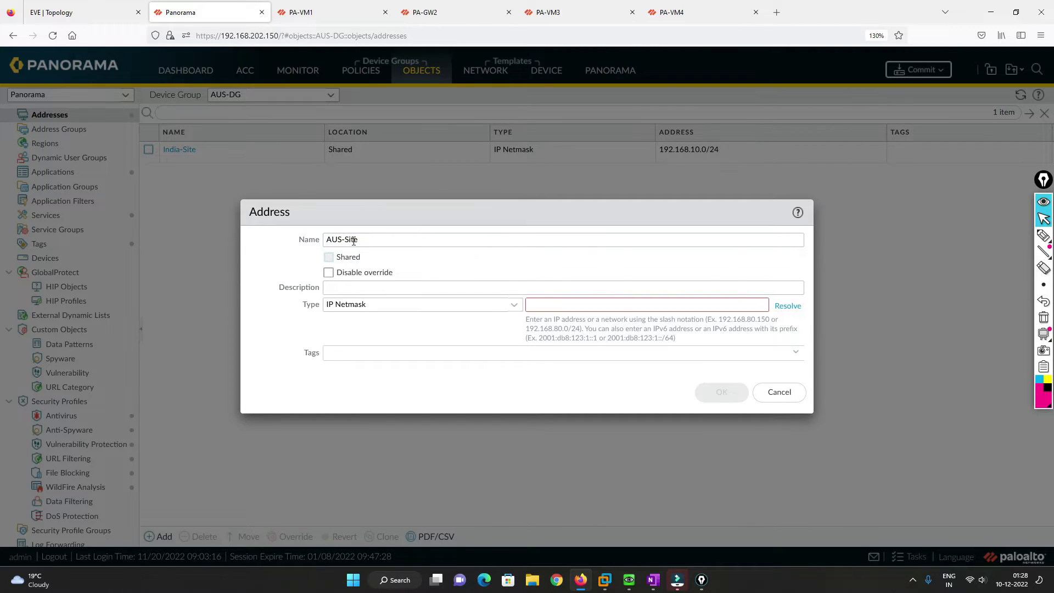
pyautogui.click(533, 304)
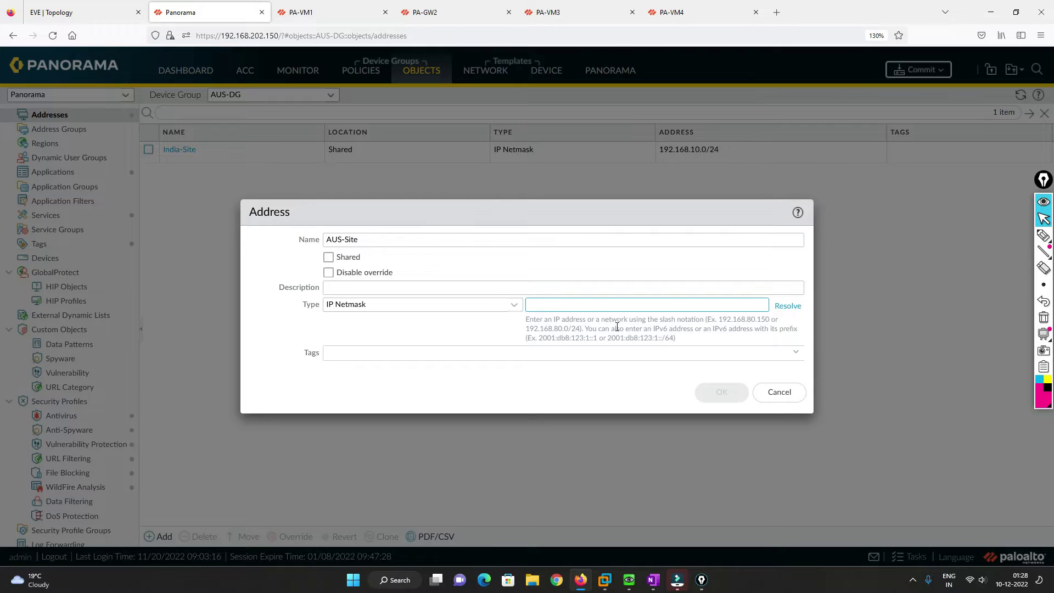
pyautogui.write('192.168.40.0/24')
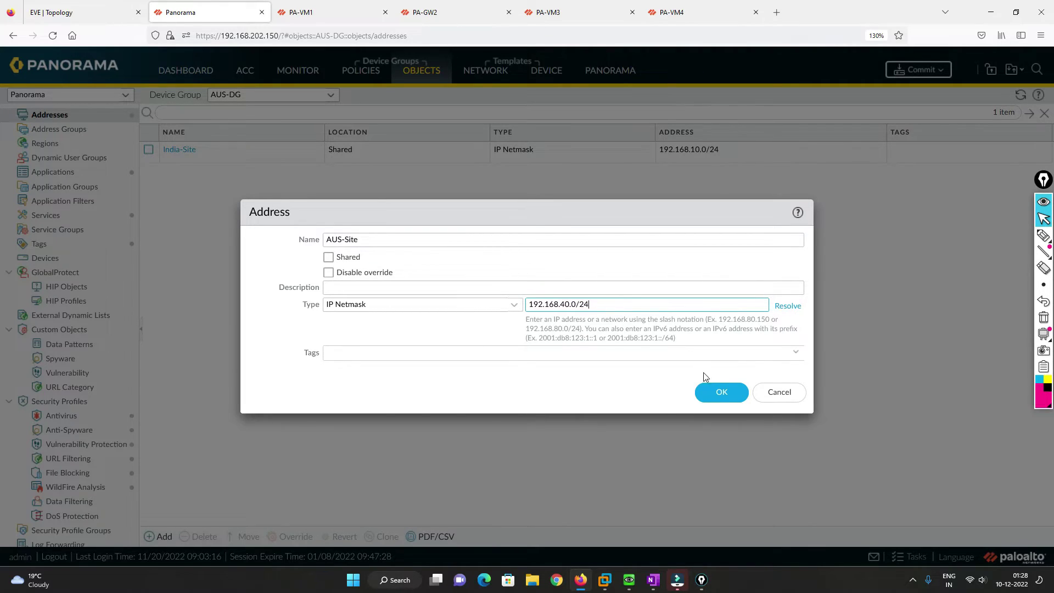
pyautogui.click(713, 391)
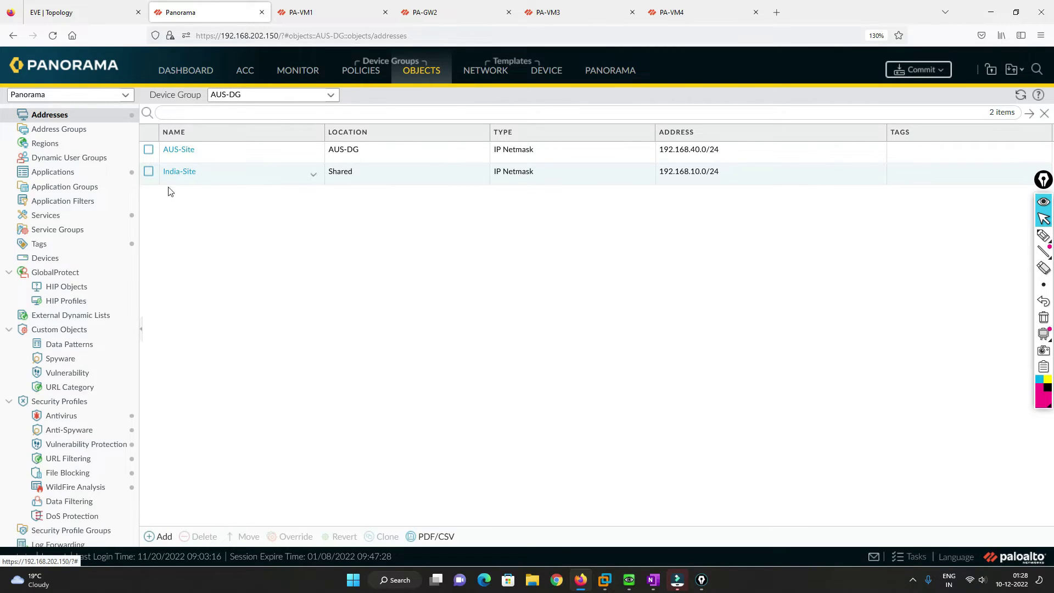
# - Review the UK-DG address objects, commit all changes and push them to USA-DG, UK-DG and AUS-DG, and close the task list when finished
pyautogui.click(333, 97)
pyautogui.click(230, 145)
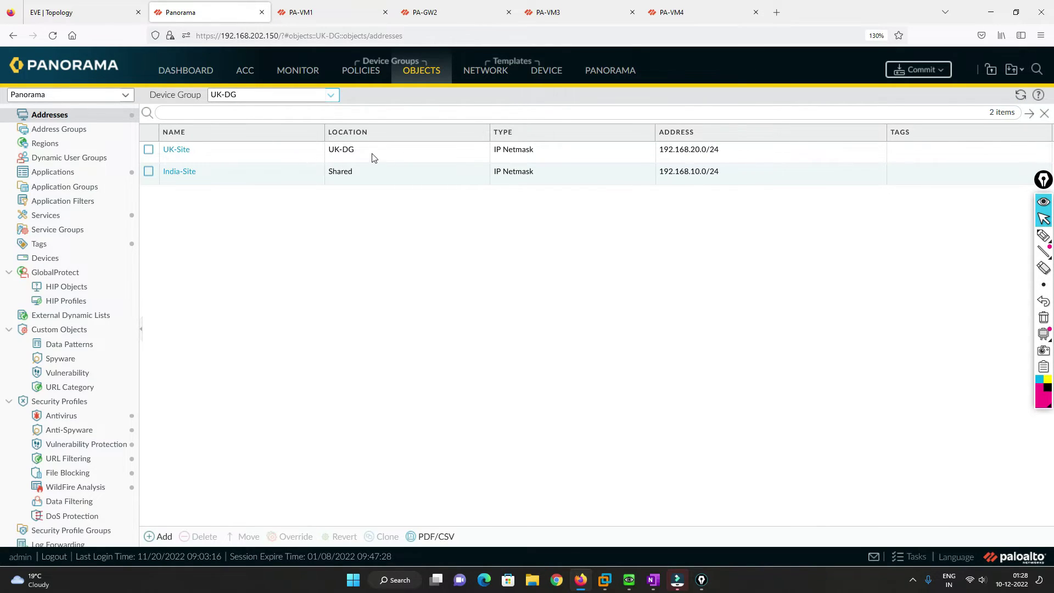
pyautogui.click(923, 73)
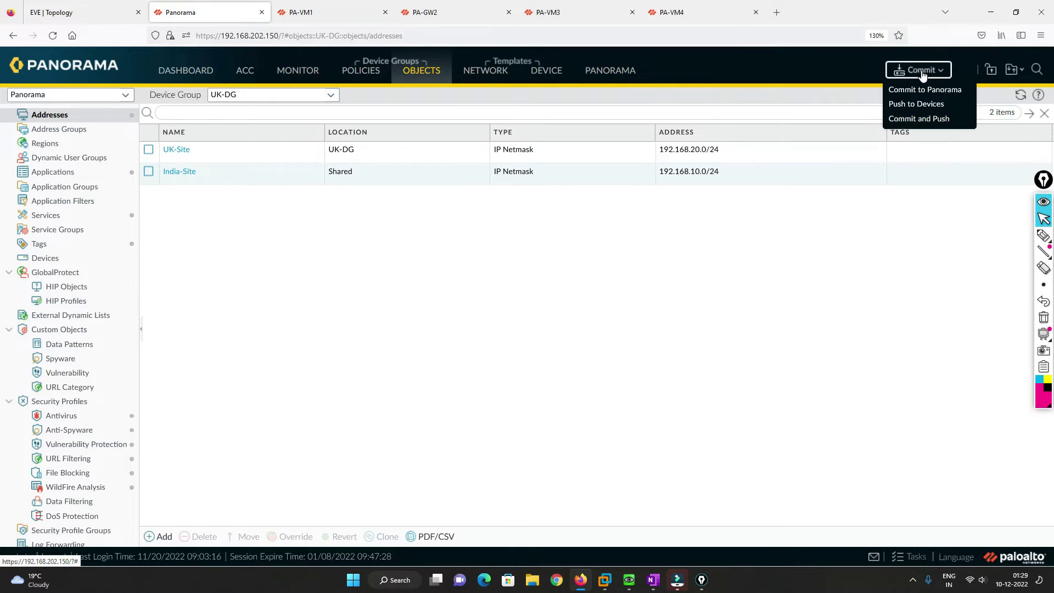
pyautogui.click(921, 121)
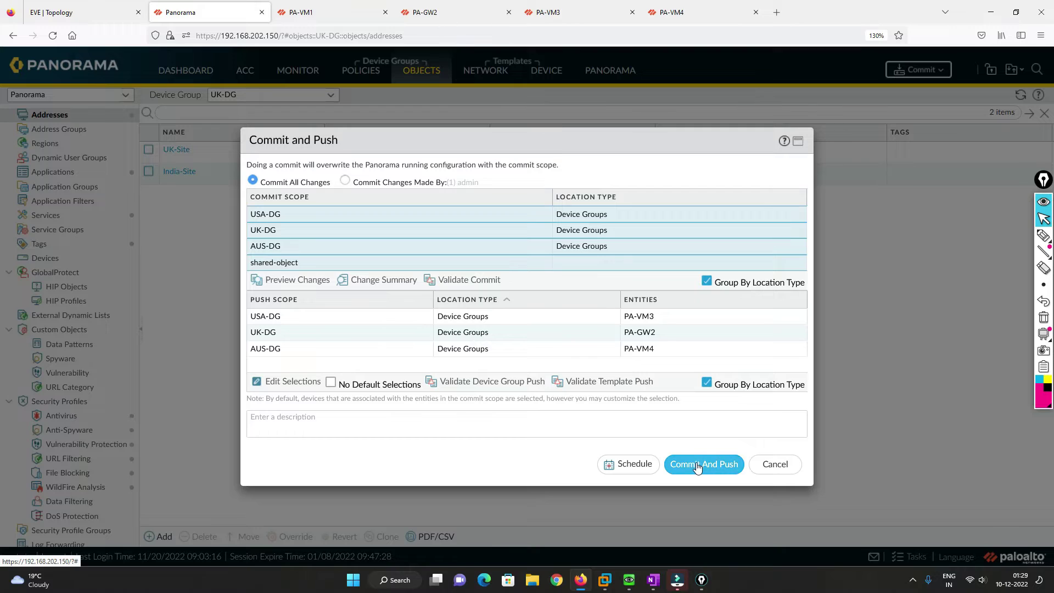
pyautogui.click(697, 468)
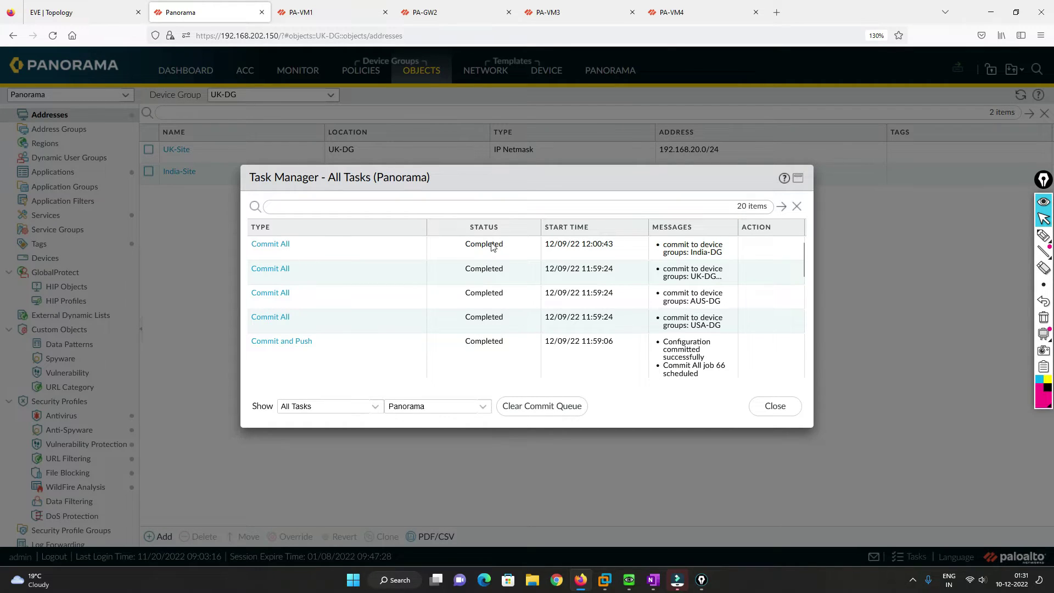
pyautogui.click(775, 406)
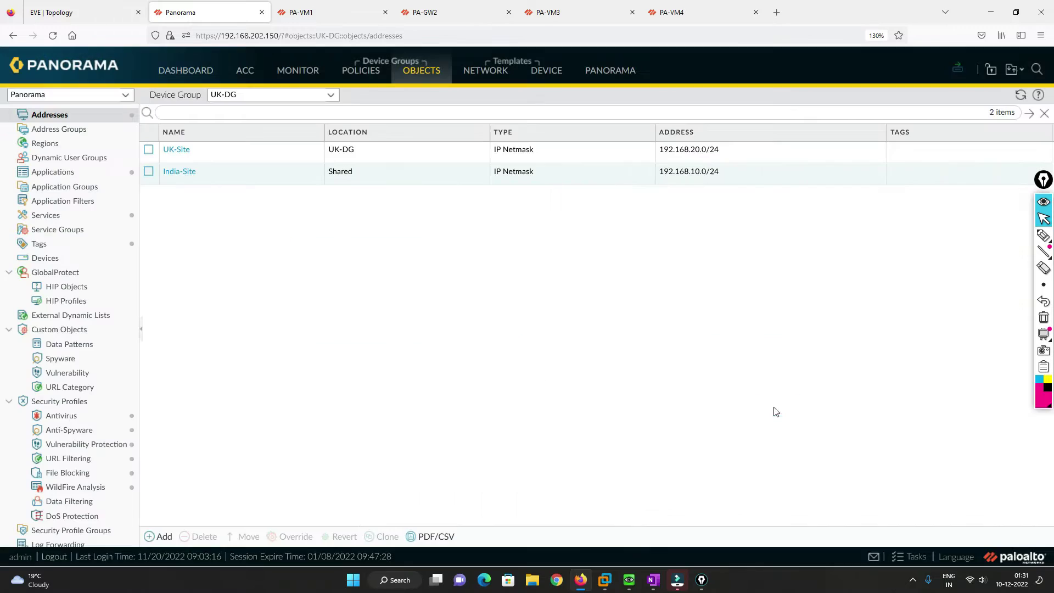
# - Refresh the address objects on PA-VM1 and PA-GW2 to check what Panorama pushed, consulting the topology for the site
pyautogui.click(326, 12)
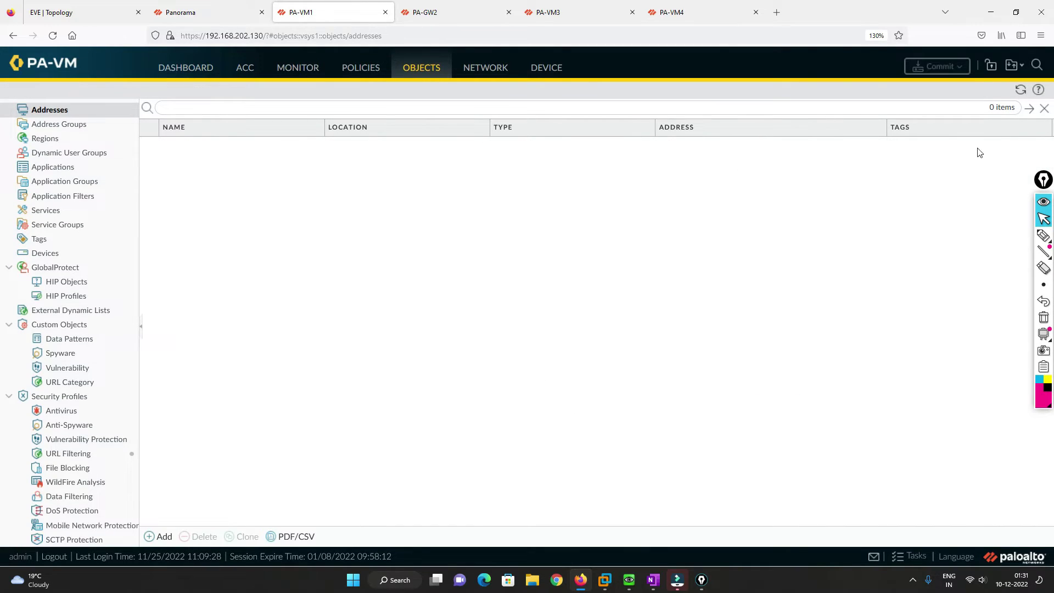
pyautogui.click(1020, 90)
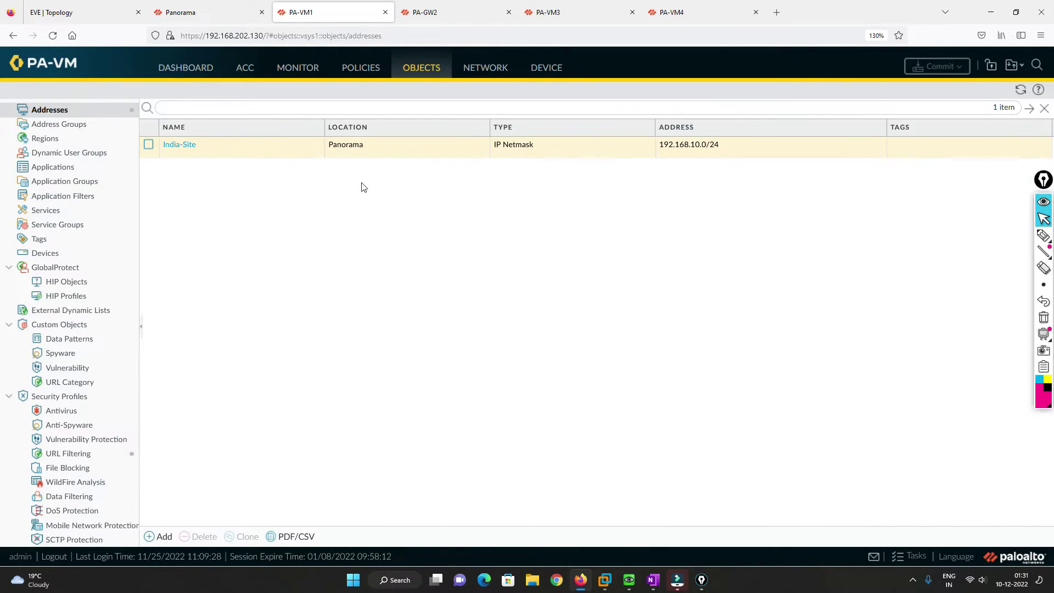
pyautogui.click(53, 8)
pyautogui.click(311, 5)
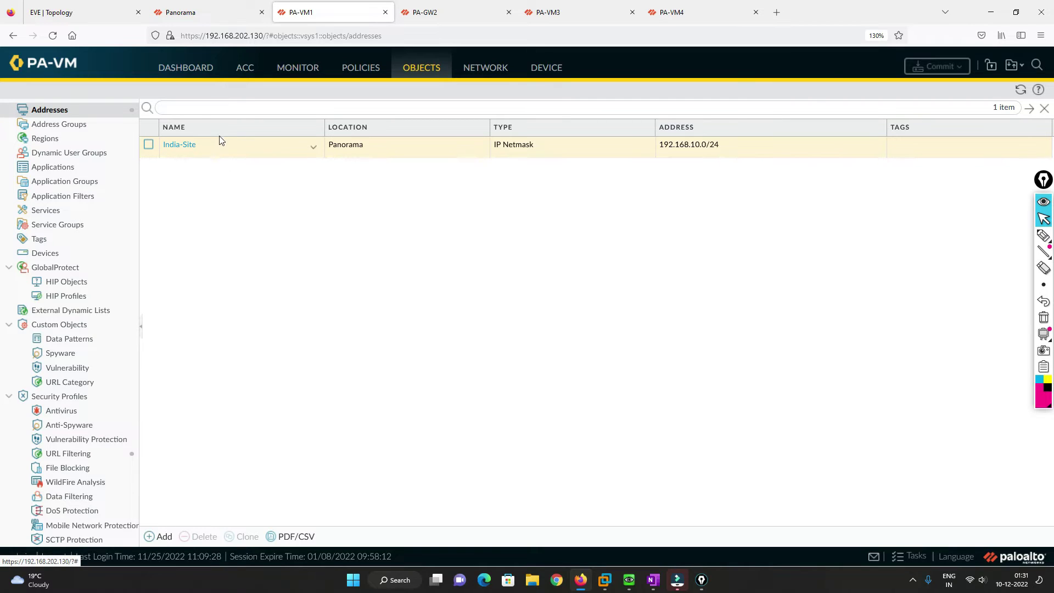
pyautogui.click(444, 16)
pyautogui.click(1020, 95)
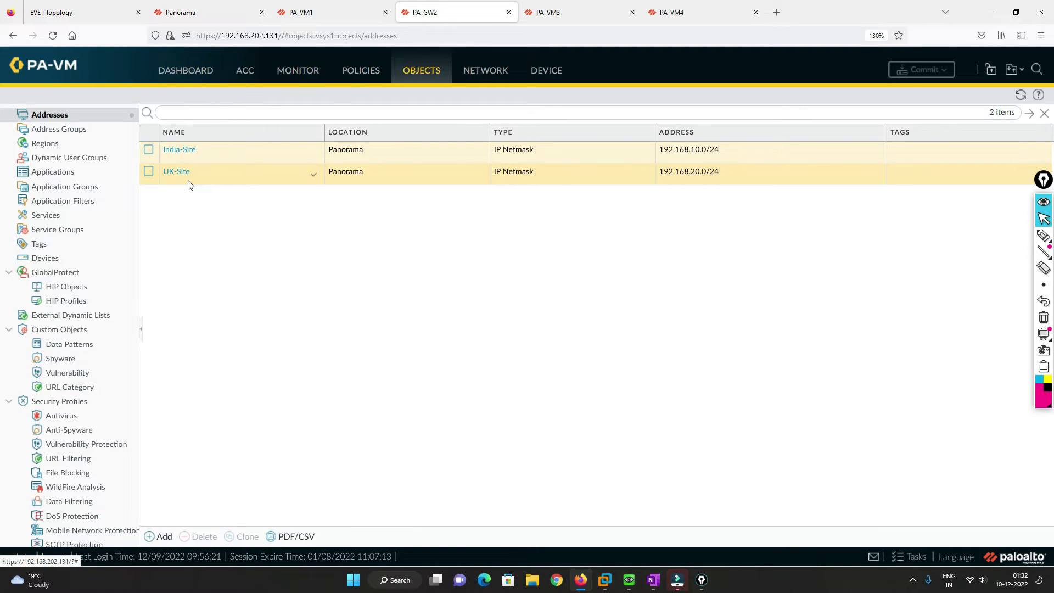
# - Refresh the address objects on PA-VM3 and PA-VM4 to check which site objects Panorama pushed to each
pyautogui.click(567, 12)
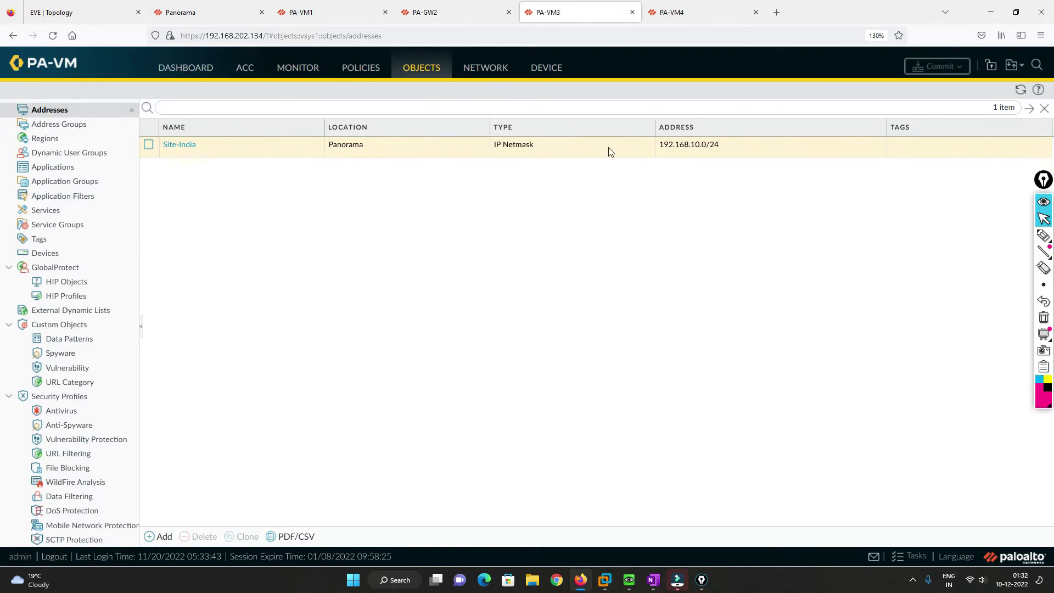
pyautogui.click(1021, 89)
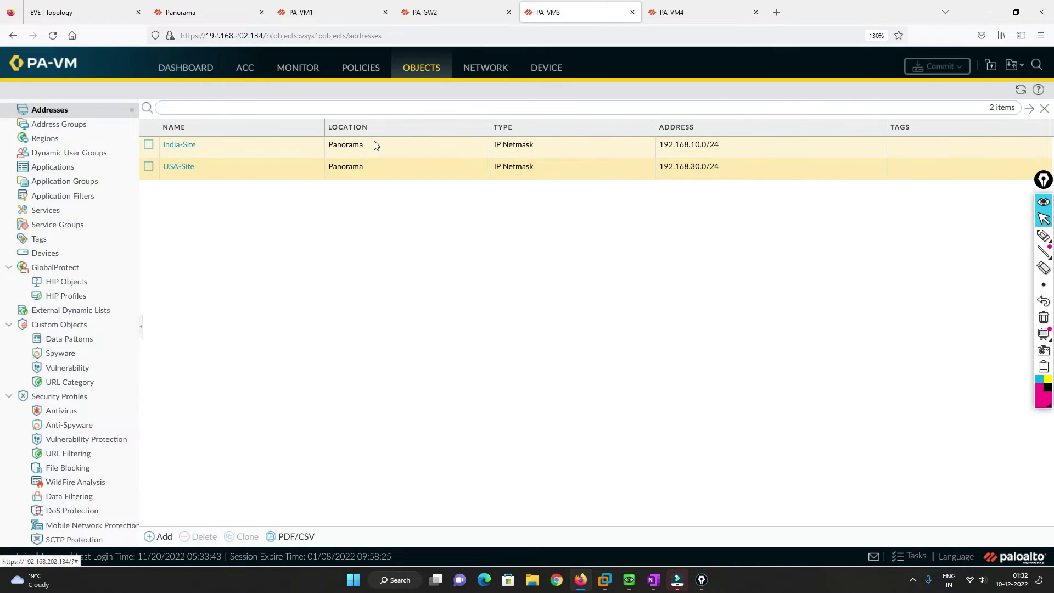
pyautogui.click(686, 10)
pyautogui.click(1021, 89)
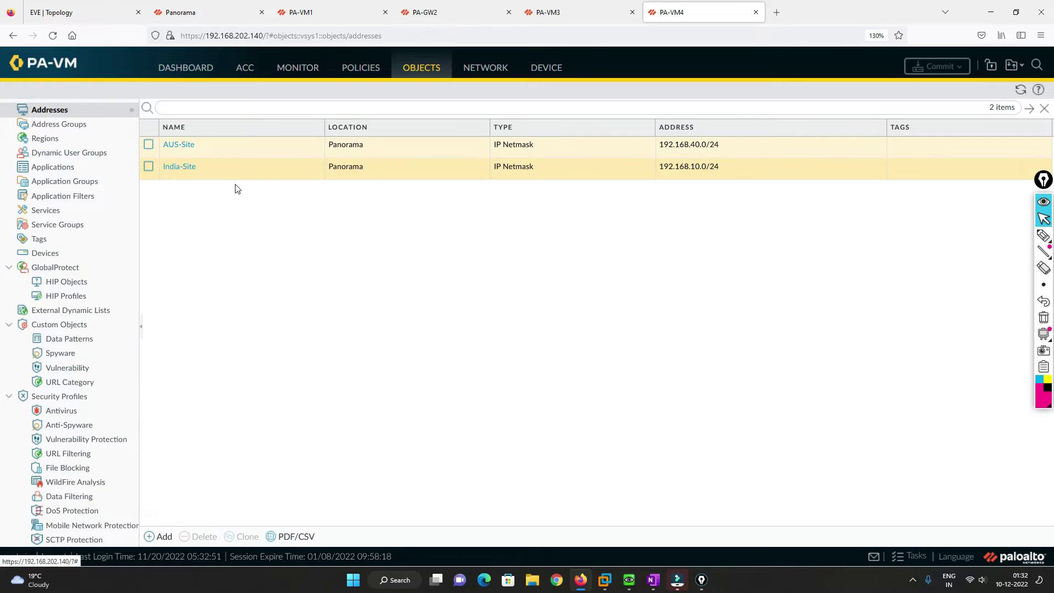
# - Return to the EVE topology and underline the India, UK, USA and Aus site subnets with the annotation pen
pyautogui.click(188, 8)
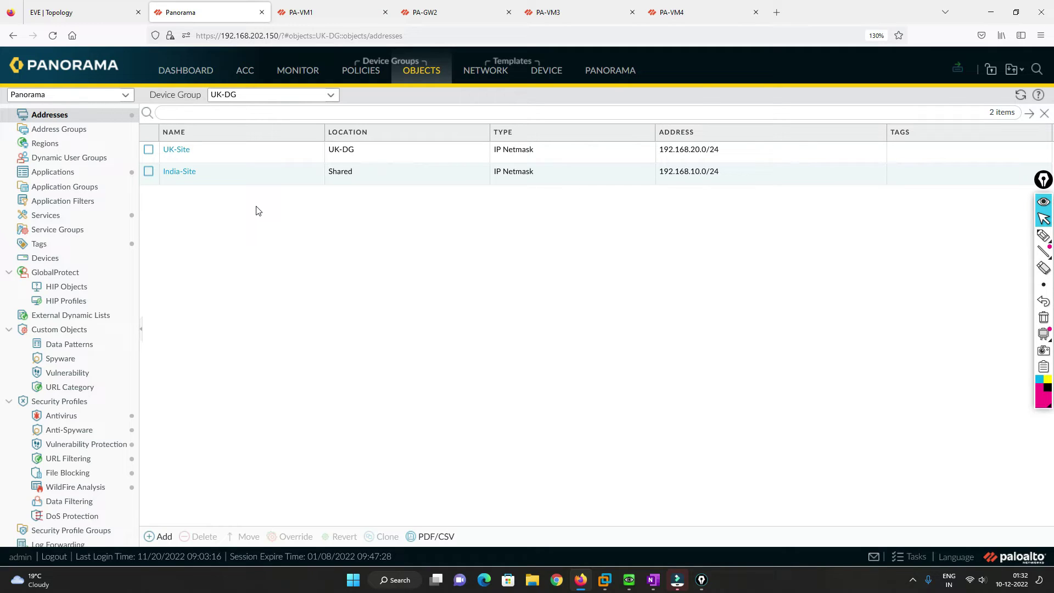
pyautogui.click(83, 12)
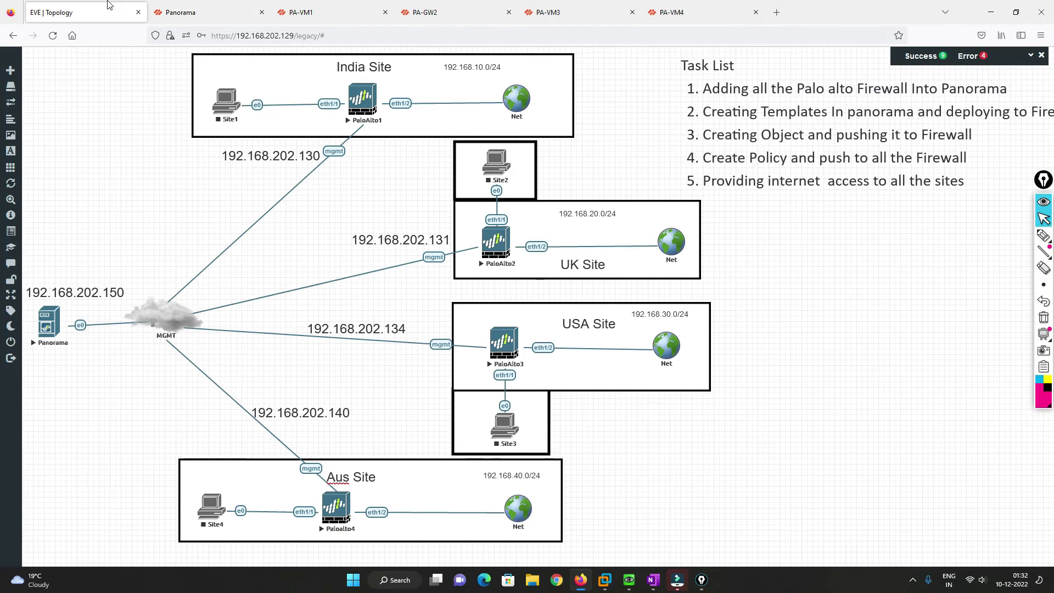
pyautogui.click(1042, 238)
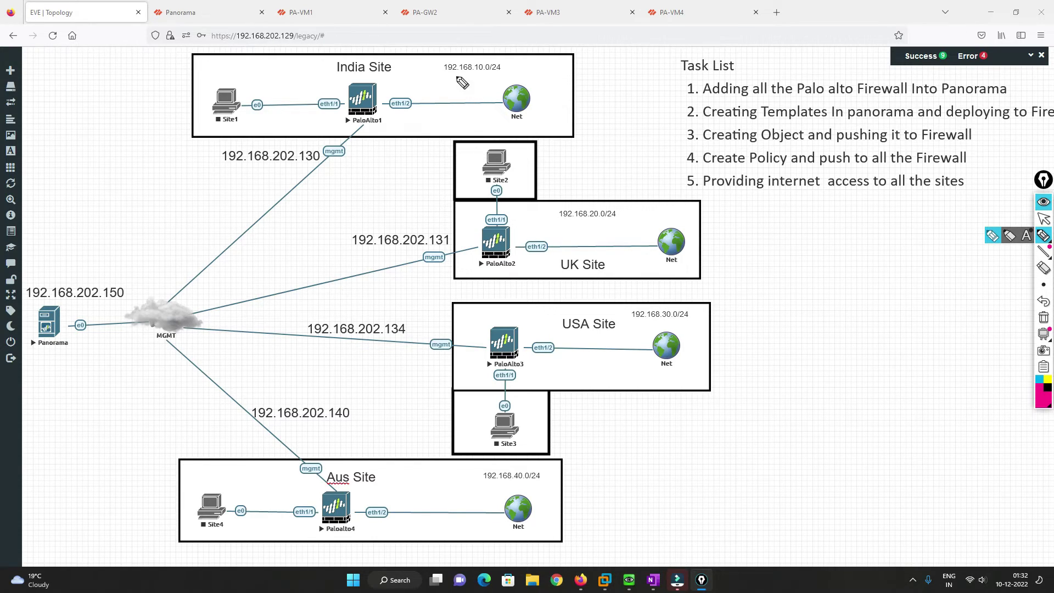
pyautogui.moveTo(445, 73); pyautogui.dragTo(452, 73)
pyautogui.moveTo(484, 78); pyautogui.dragTo(491, 75)
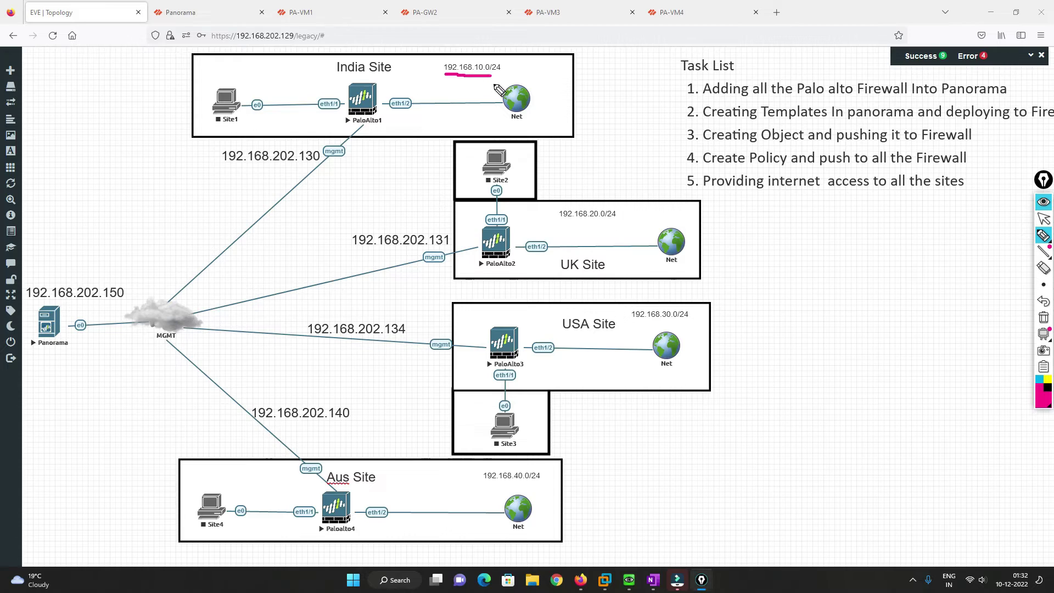
pyautogui.moveTo(561, 221); pyautogui.dragTo(611, 221)
pyautogui.moveTo(641, 325); pyautogui.dragTo(684, 324)
pyautogui.moveTo(485, 484); pyautogui.dragTo(537, 483)
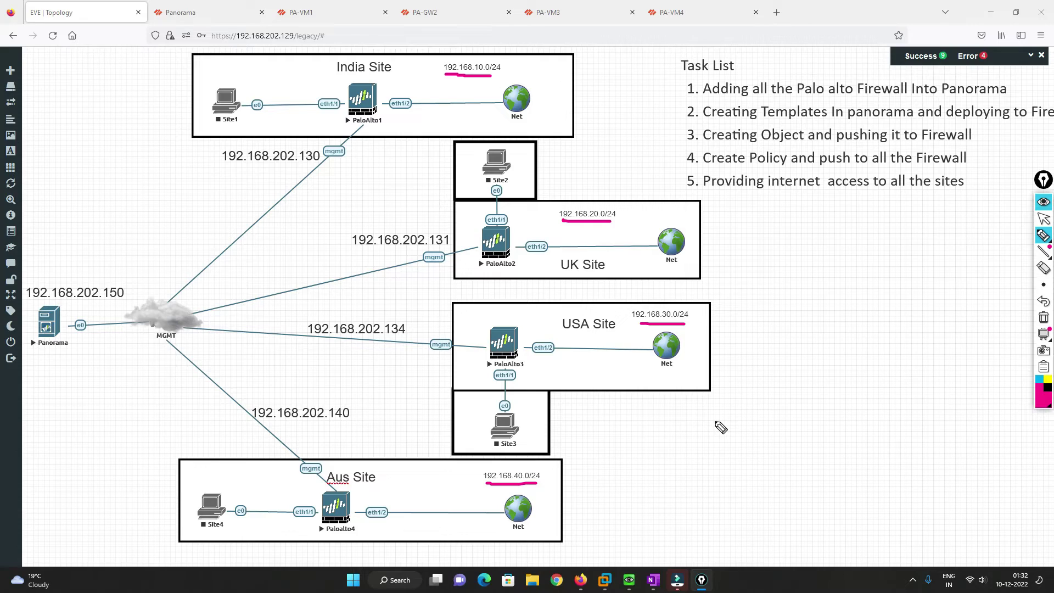
# - Handwrite "Policy" with an arrow below the Panorama node and circle the UK and India site subnets
pyautogui.moveTo(65, 341)
pyautogui.mouseDown()
pyautogui.moveTo(68, 399)
pyautogui.moveTo(87, 387)
pyautogui.mouseUp()
pyautogui.moveTo(90, 376)
pyautogui.mouseDown()
pyautogui.moveTo(99, 383)
pyautogui.moveTo(112, 357)
pyautogui.mouseUp()
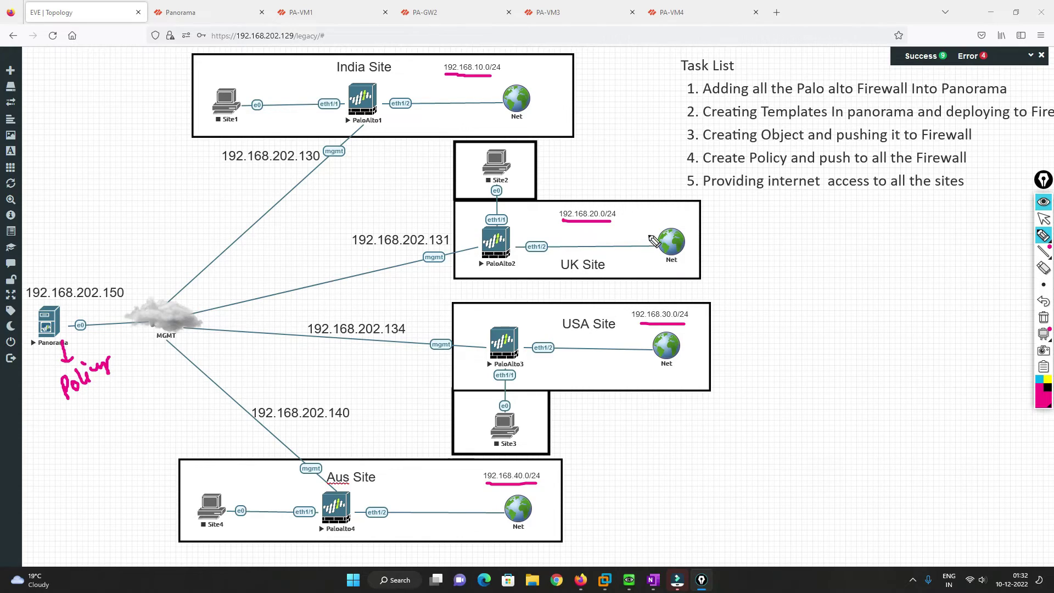
pyautogui.moveTo(631, 198)
pyautogui.mouseDown()
pyautogui.moveTo(628, 223)
pyautogui.moveTo(612, 184)
pyautogui.mouseUp()
pyautogui.moveTo(506, 57)
pyautogui.mouseDown()
pyautogui.moveTo(486, 52)
pyautogui.moveTo(508, 48)
pyautogui.mouseUp()
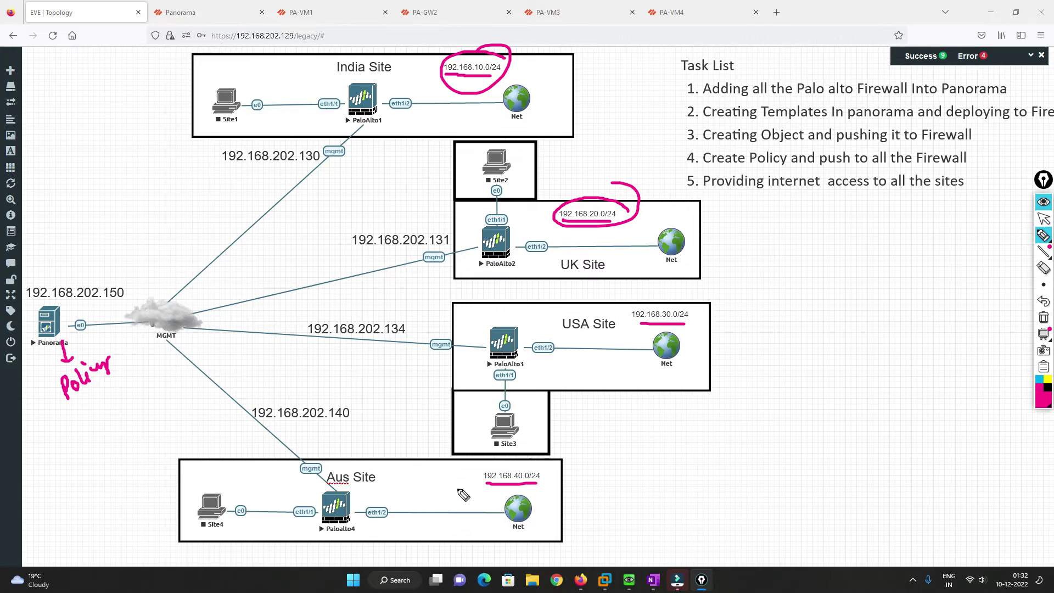